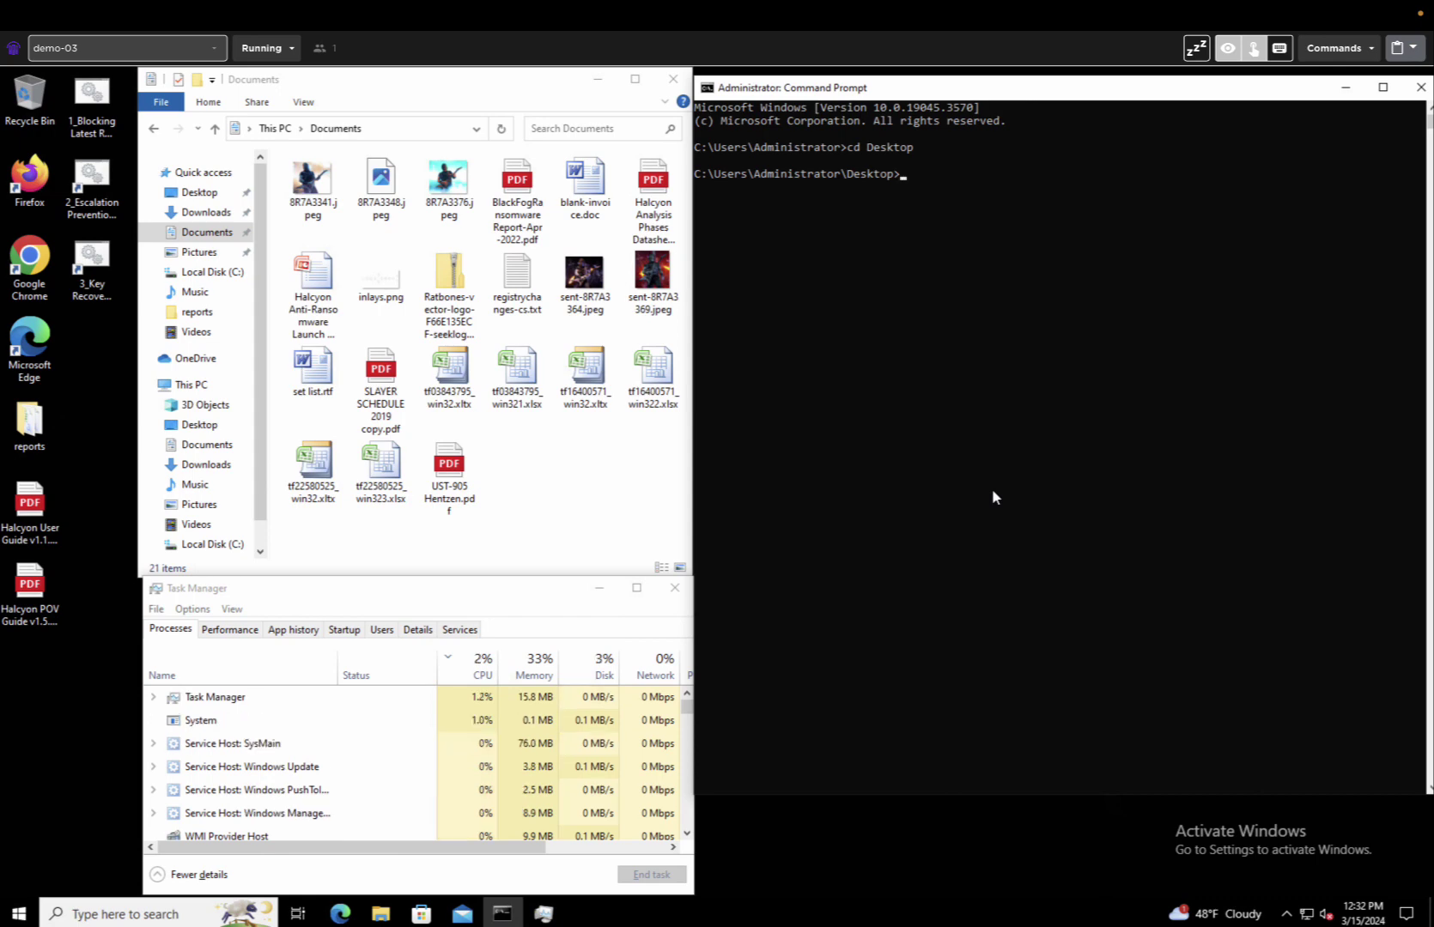
- Run 1_Blocking Latest RW Demo.bat with 5 ransomware samples and dismiss its final pause
type("1")
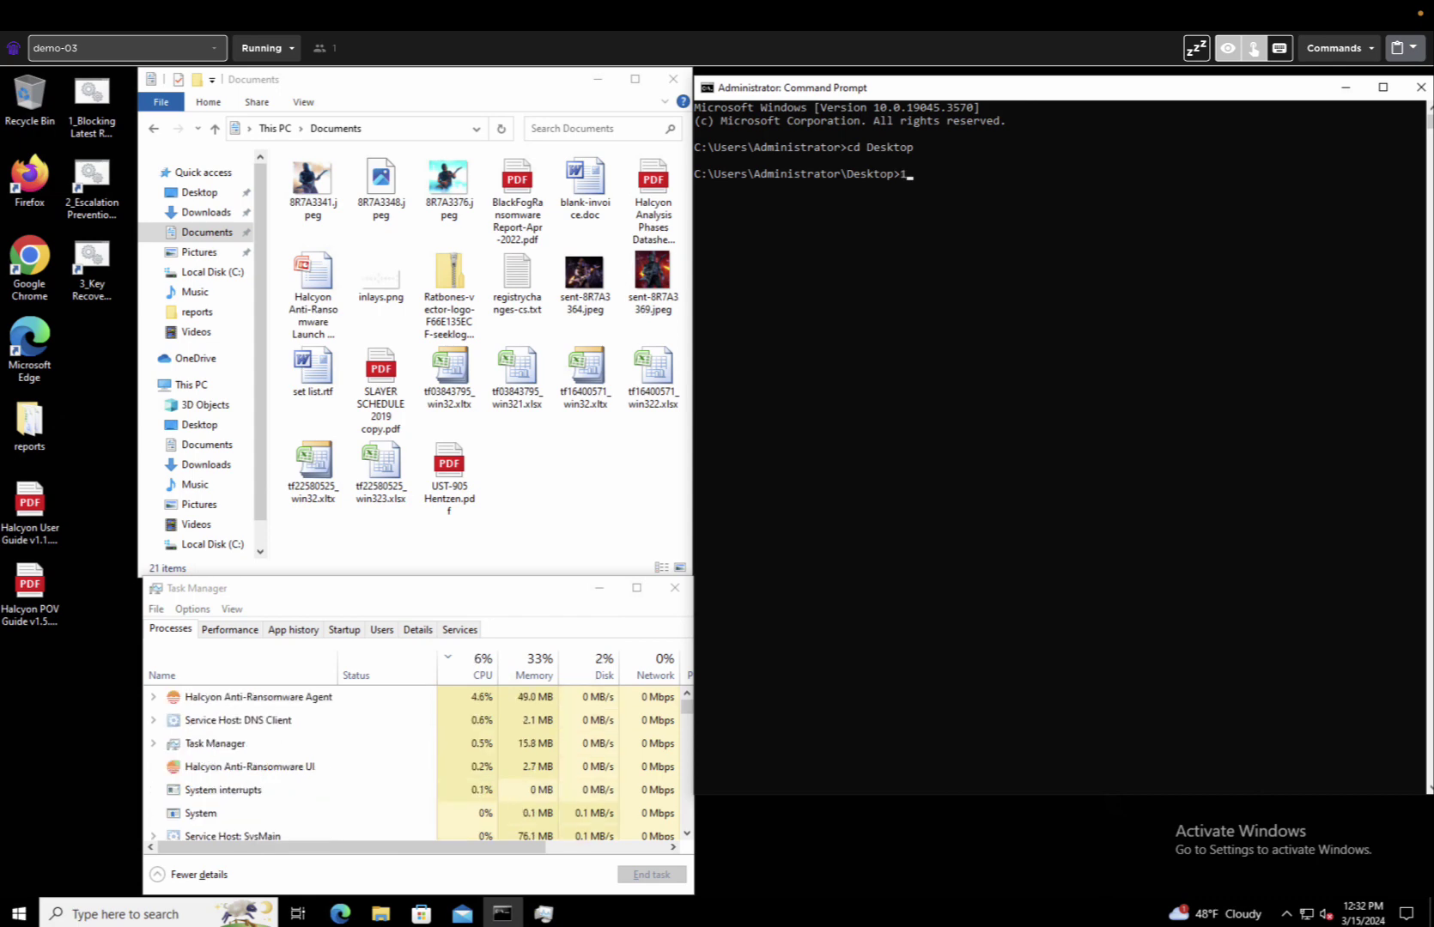
key("Tab")
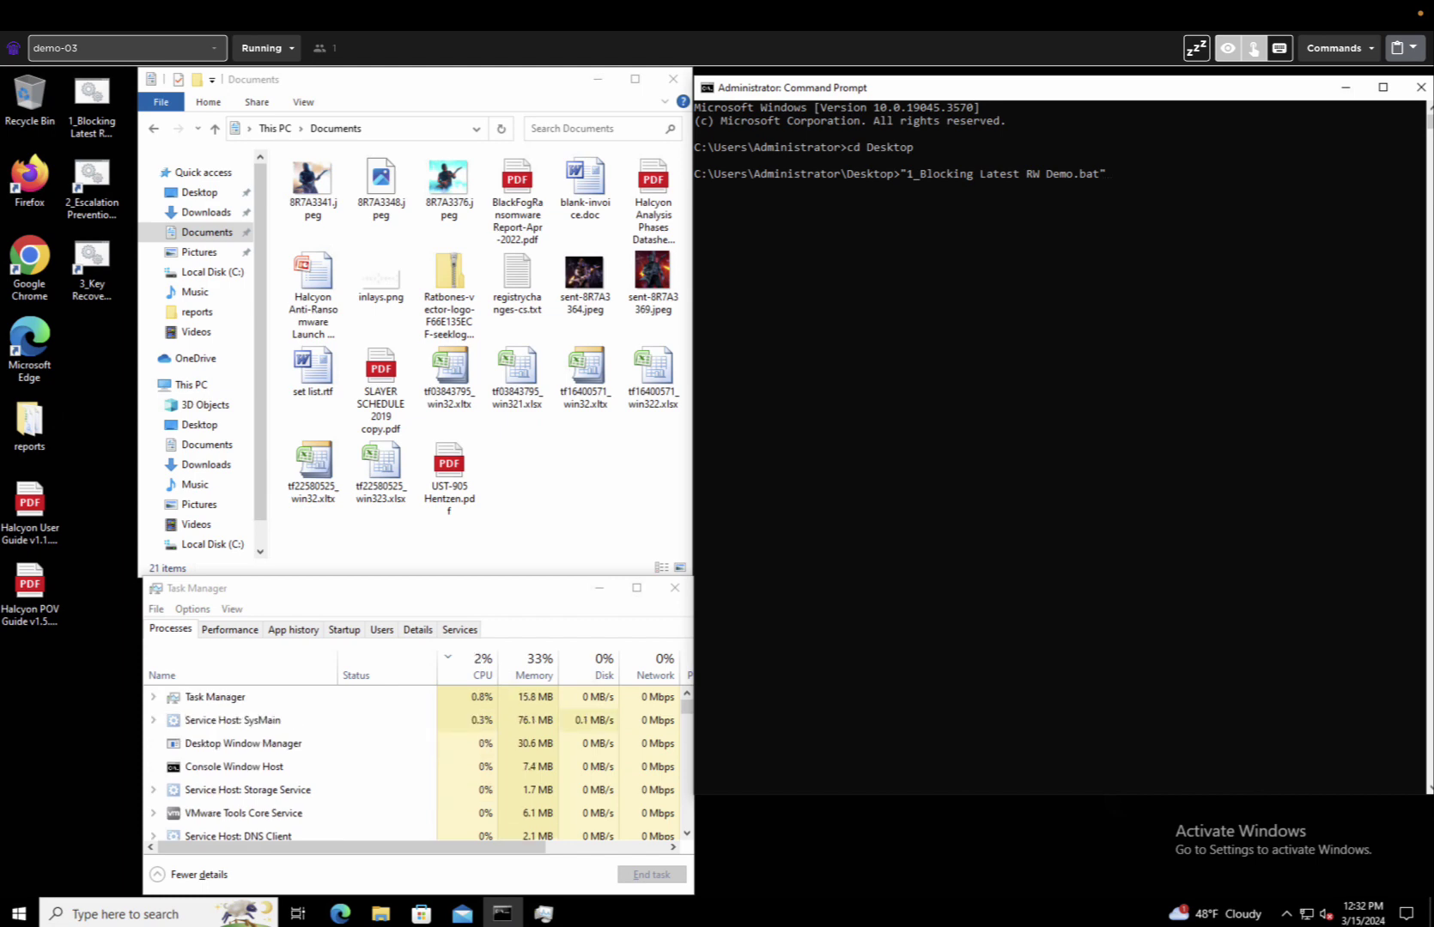
key("Return")
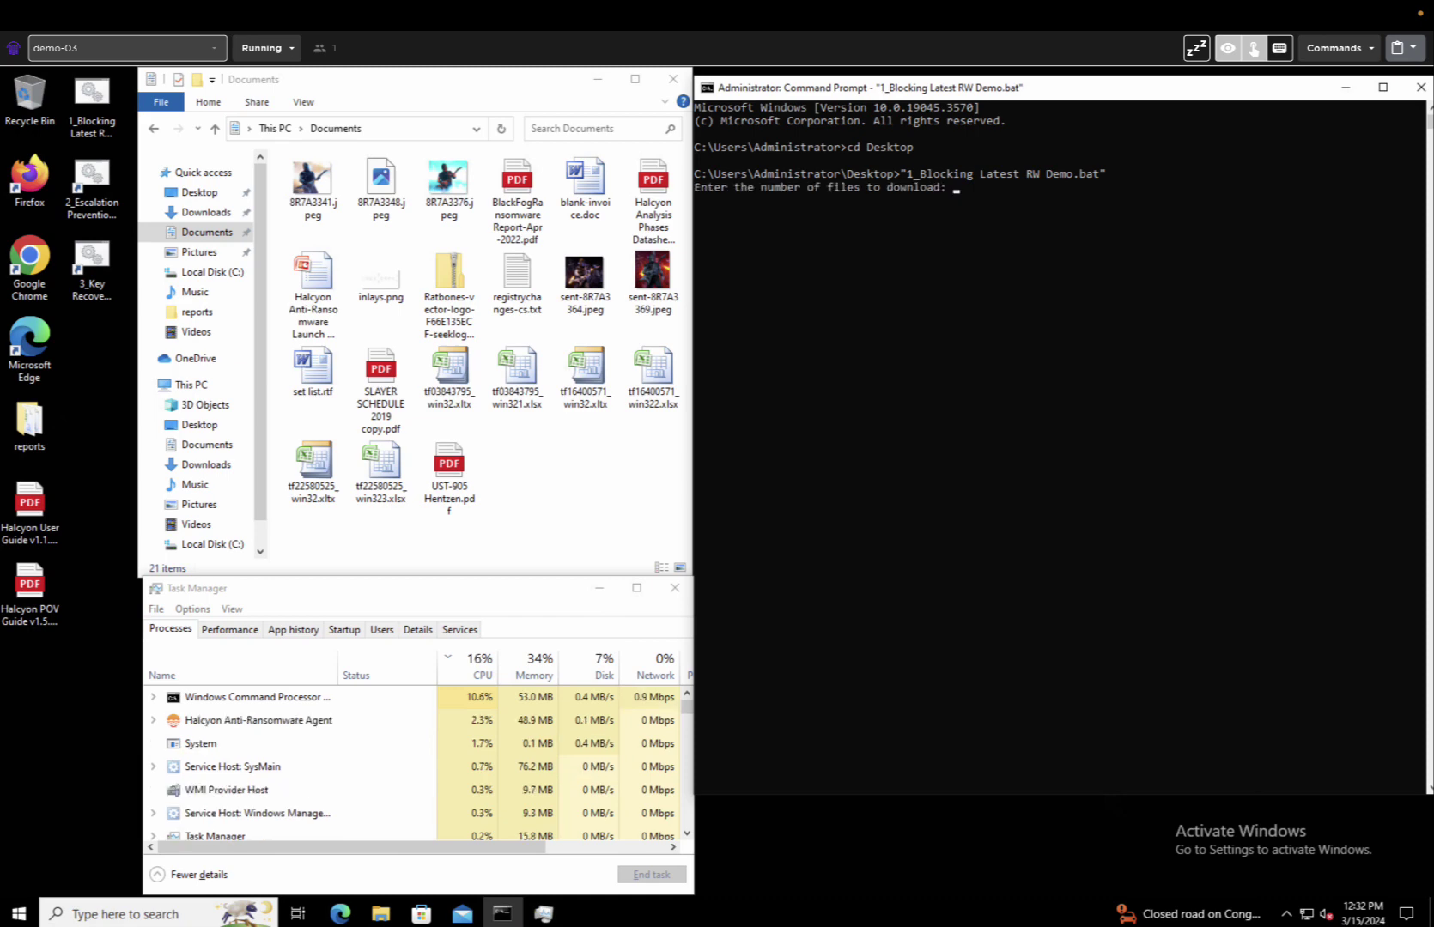
type("5")
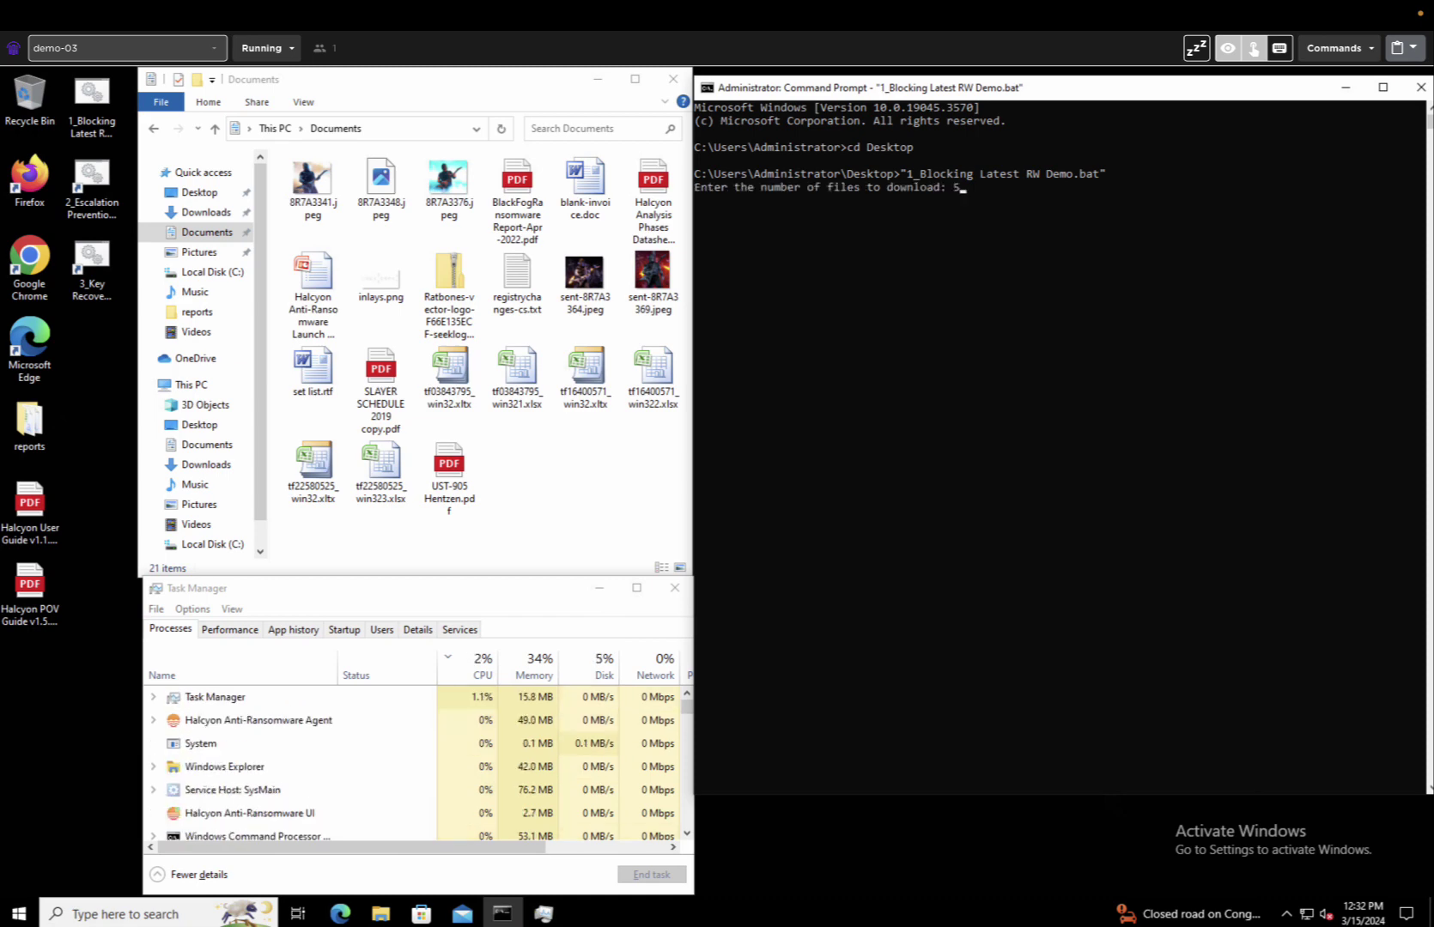
key("Return")
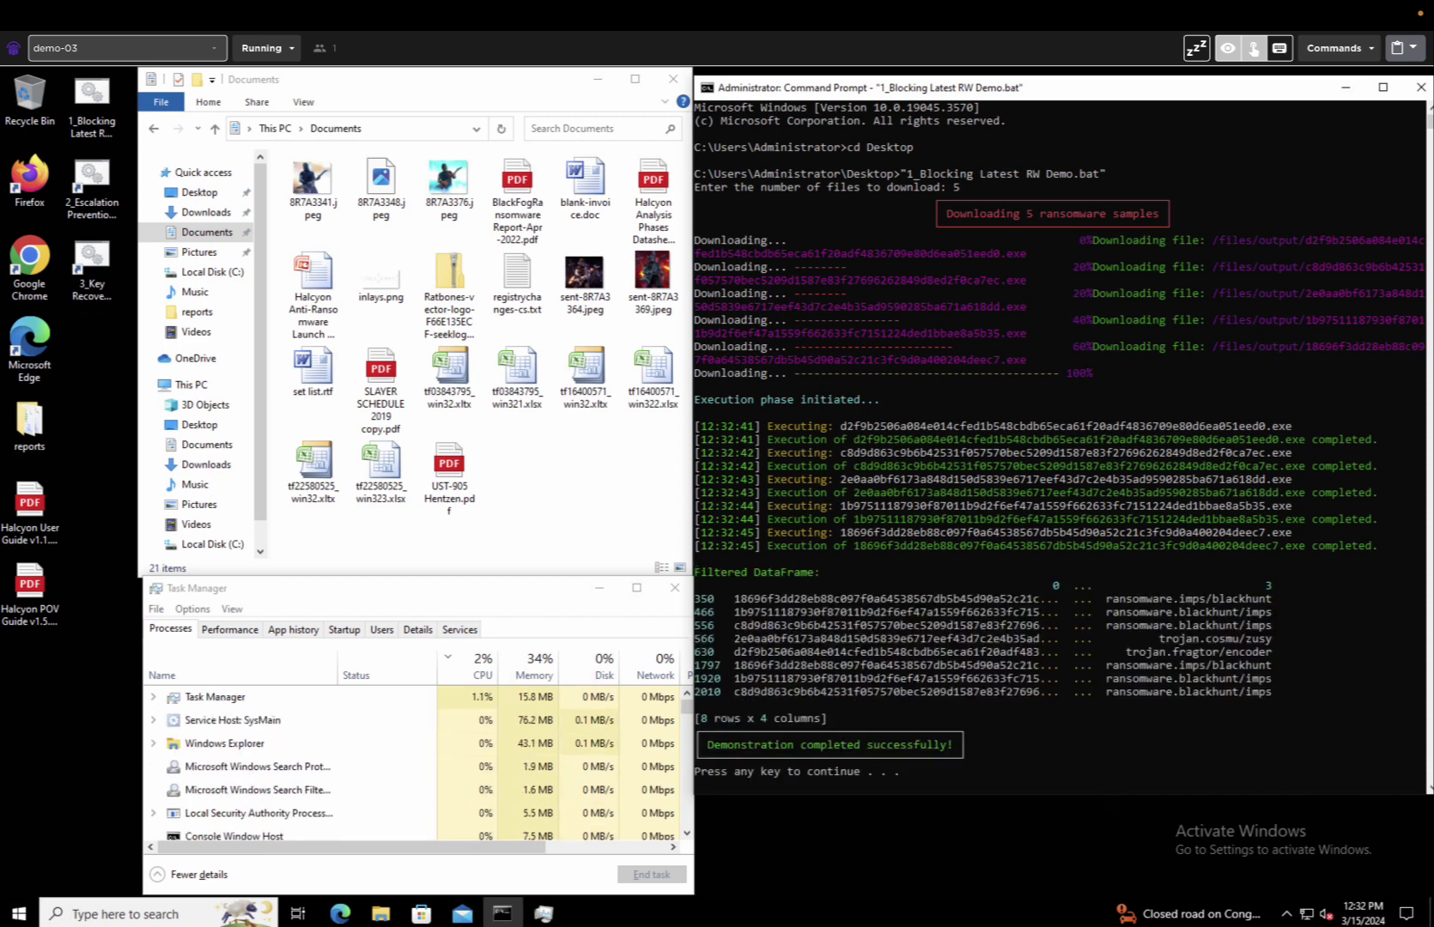
key("Return")
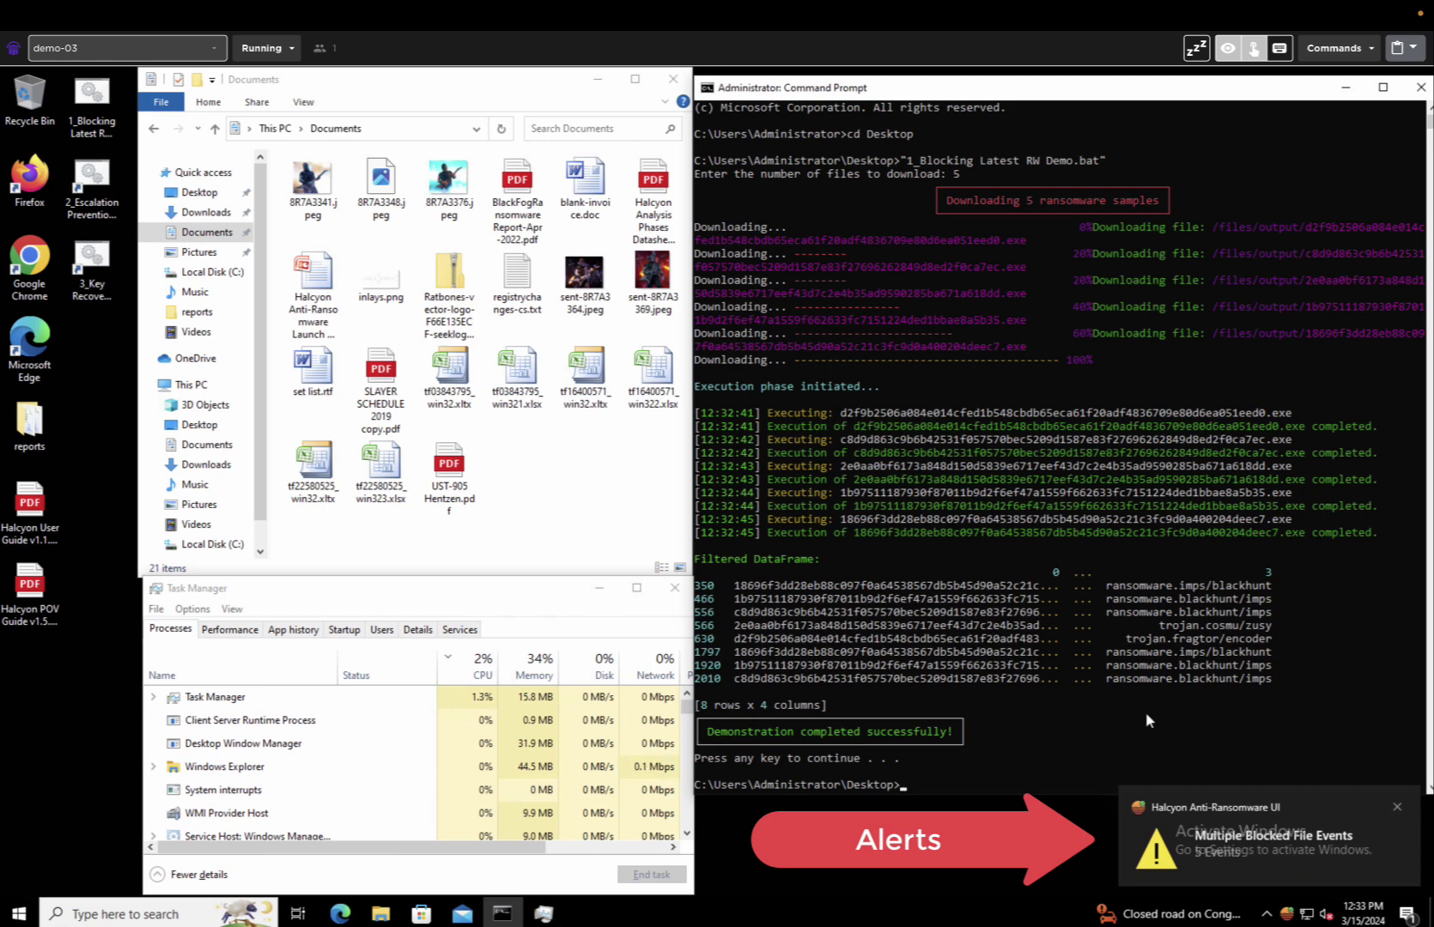
- Clear the console, run 2_Escalation Prevention Demo.lnk through all four payloads, and answer its exit prompt
type("cls")
key("Return")
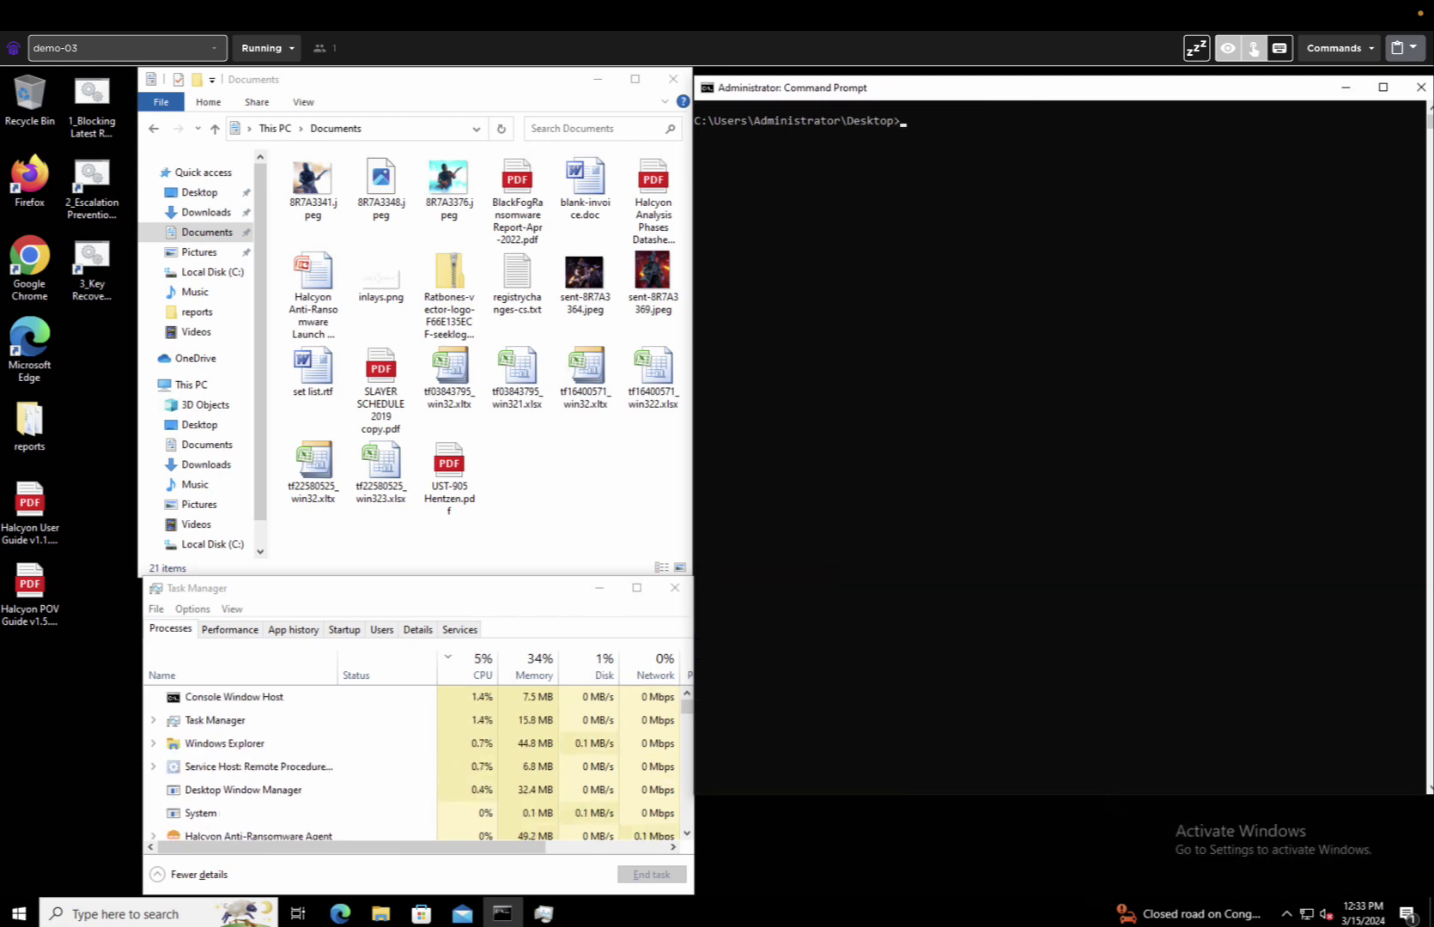
type("2")
key("Tab")
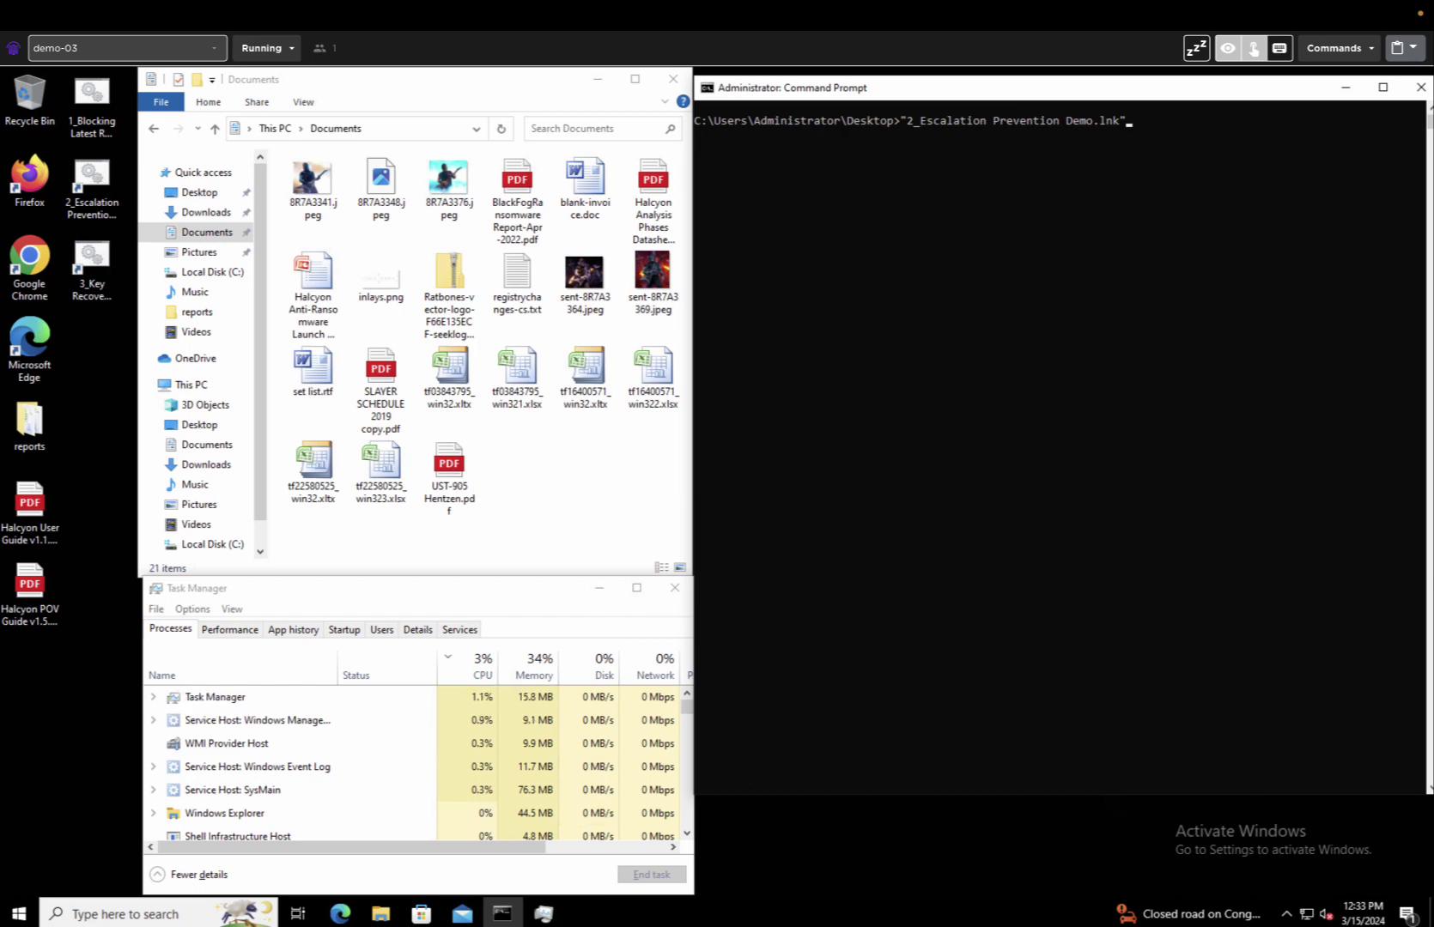
key("Return")
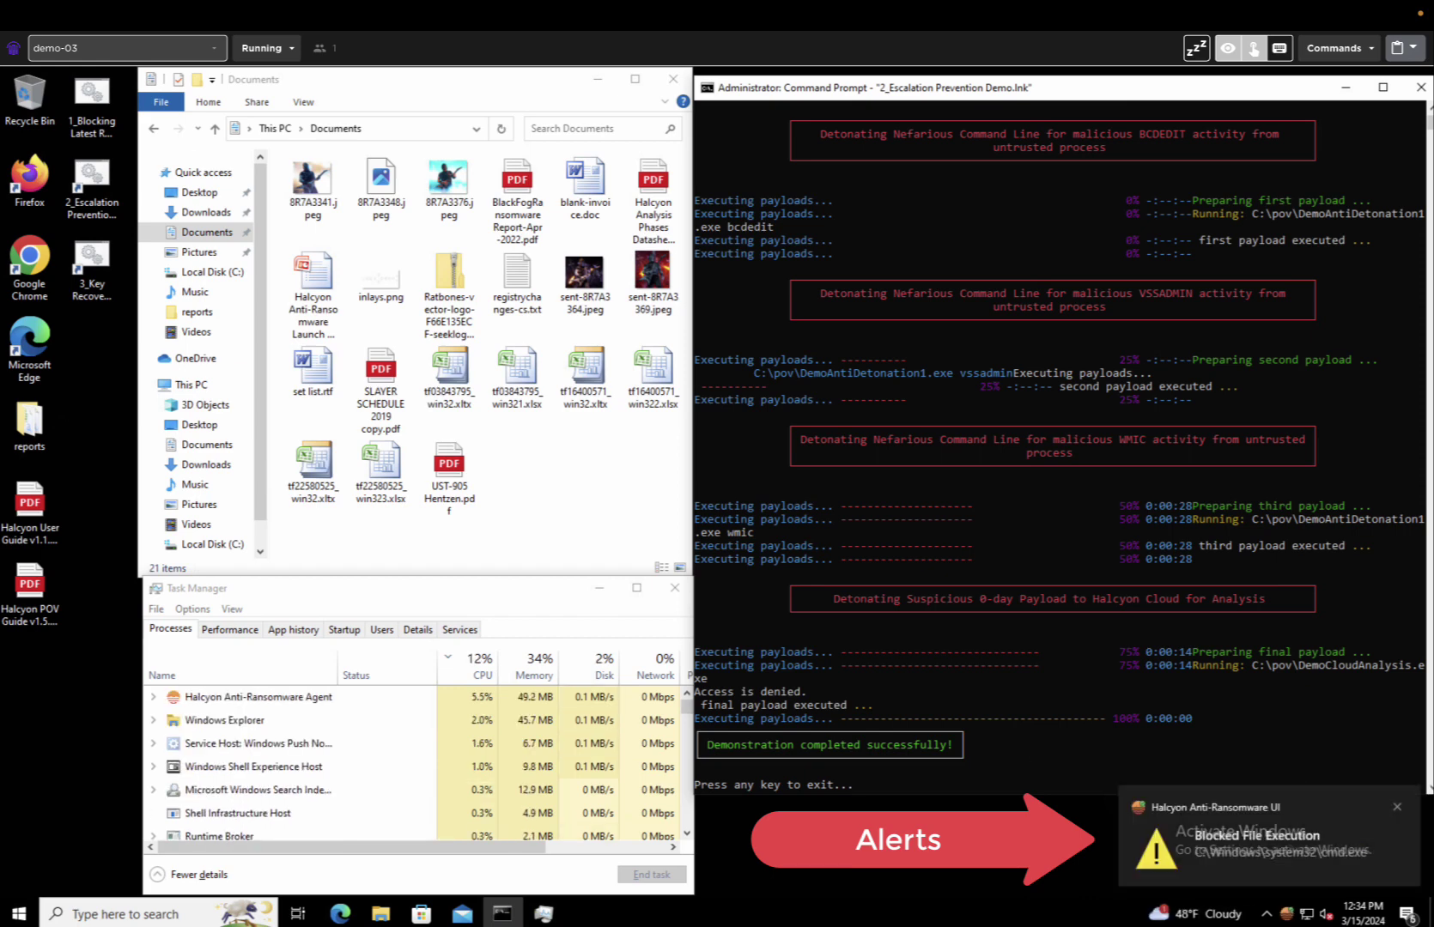
left_click(29, 99)
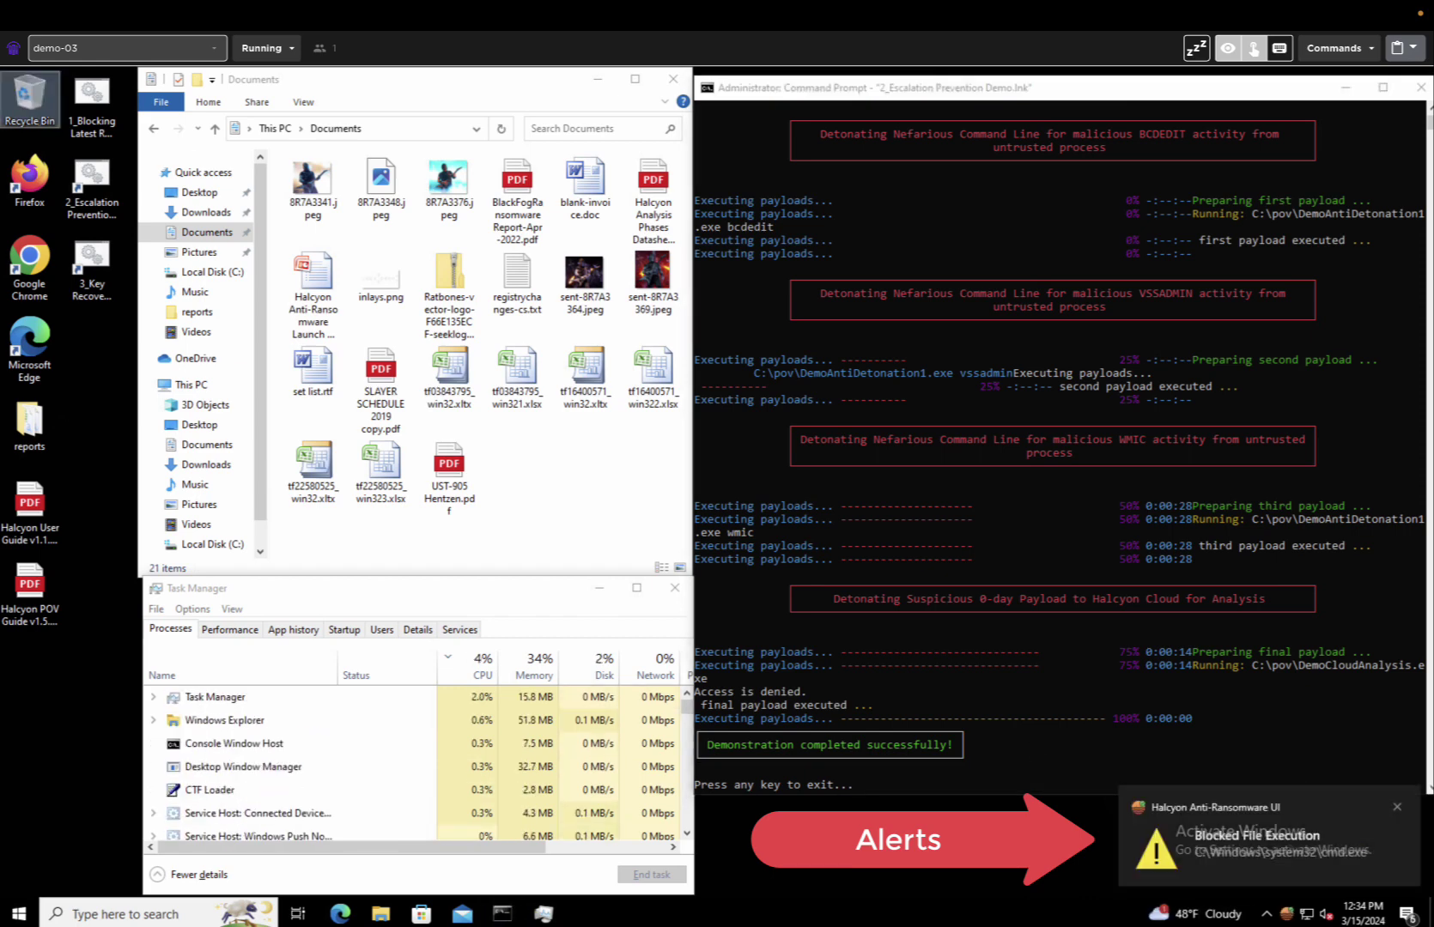
left_click(958, 787)
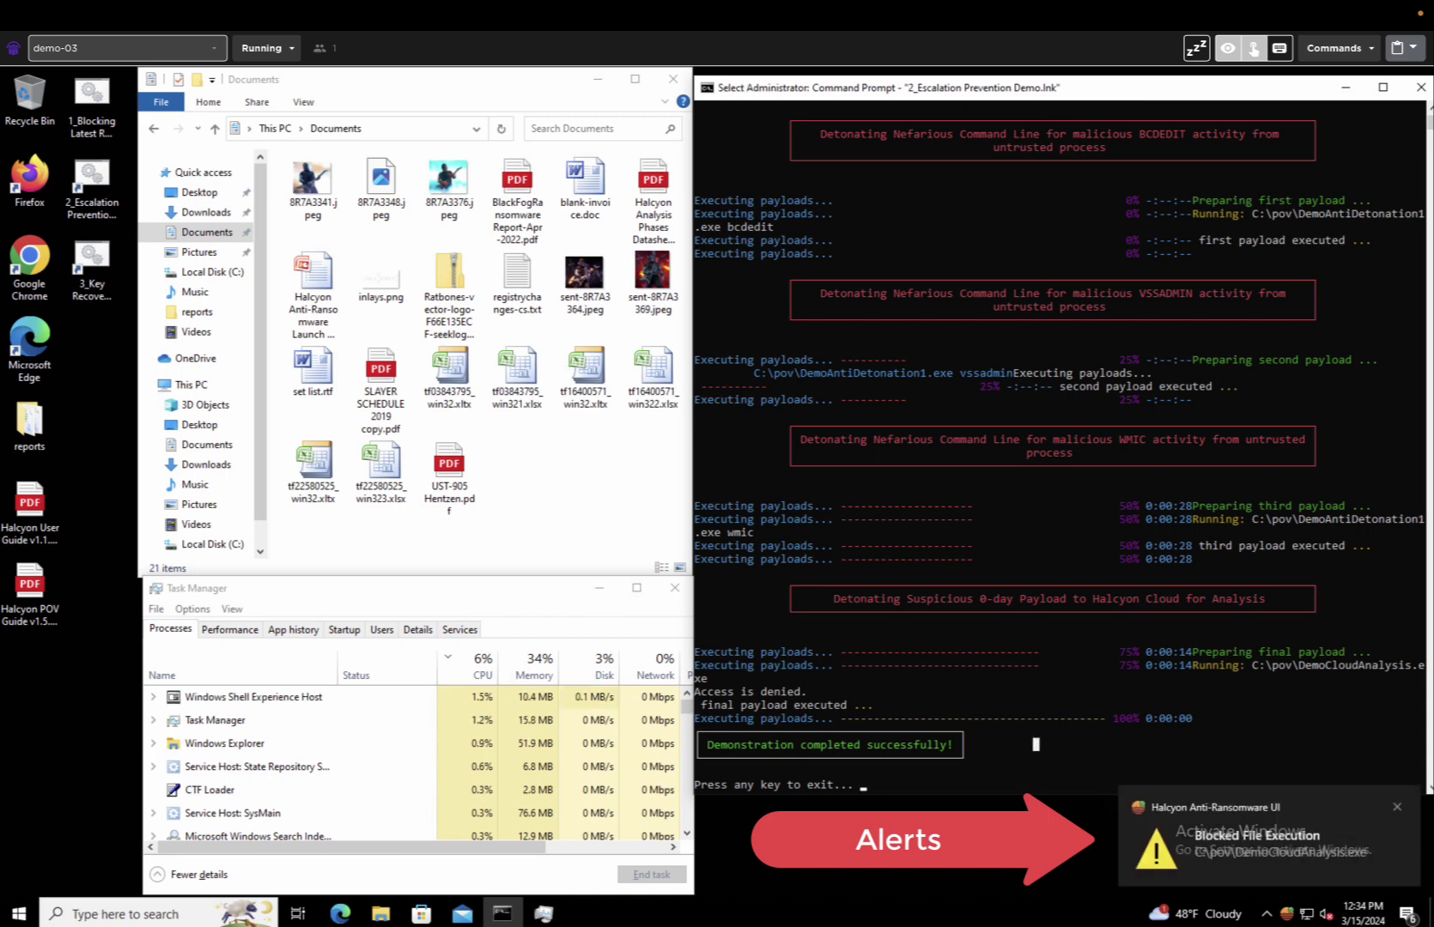
key("Return")
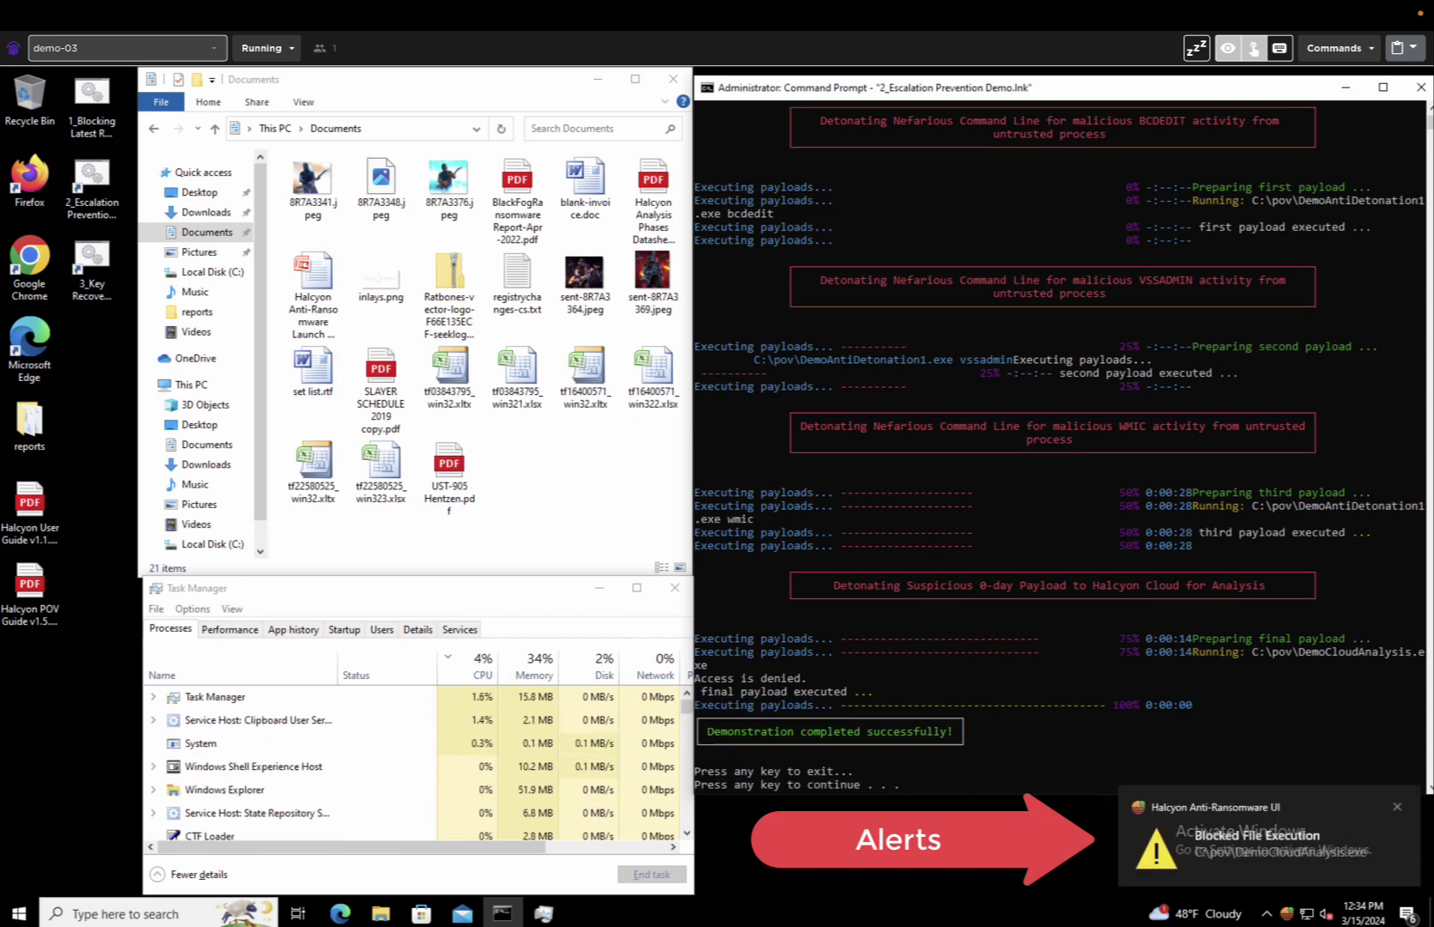
- End the escalation demo script and return to the Desktop prompt
key("Return")
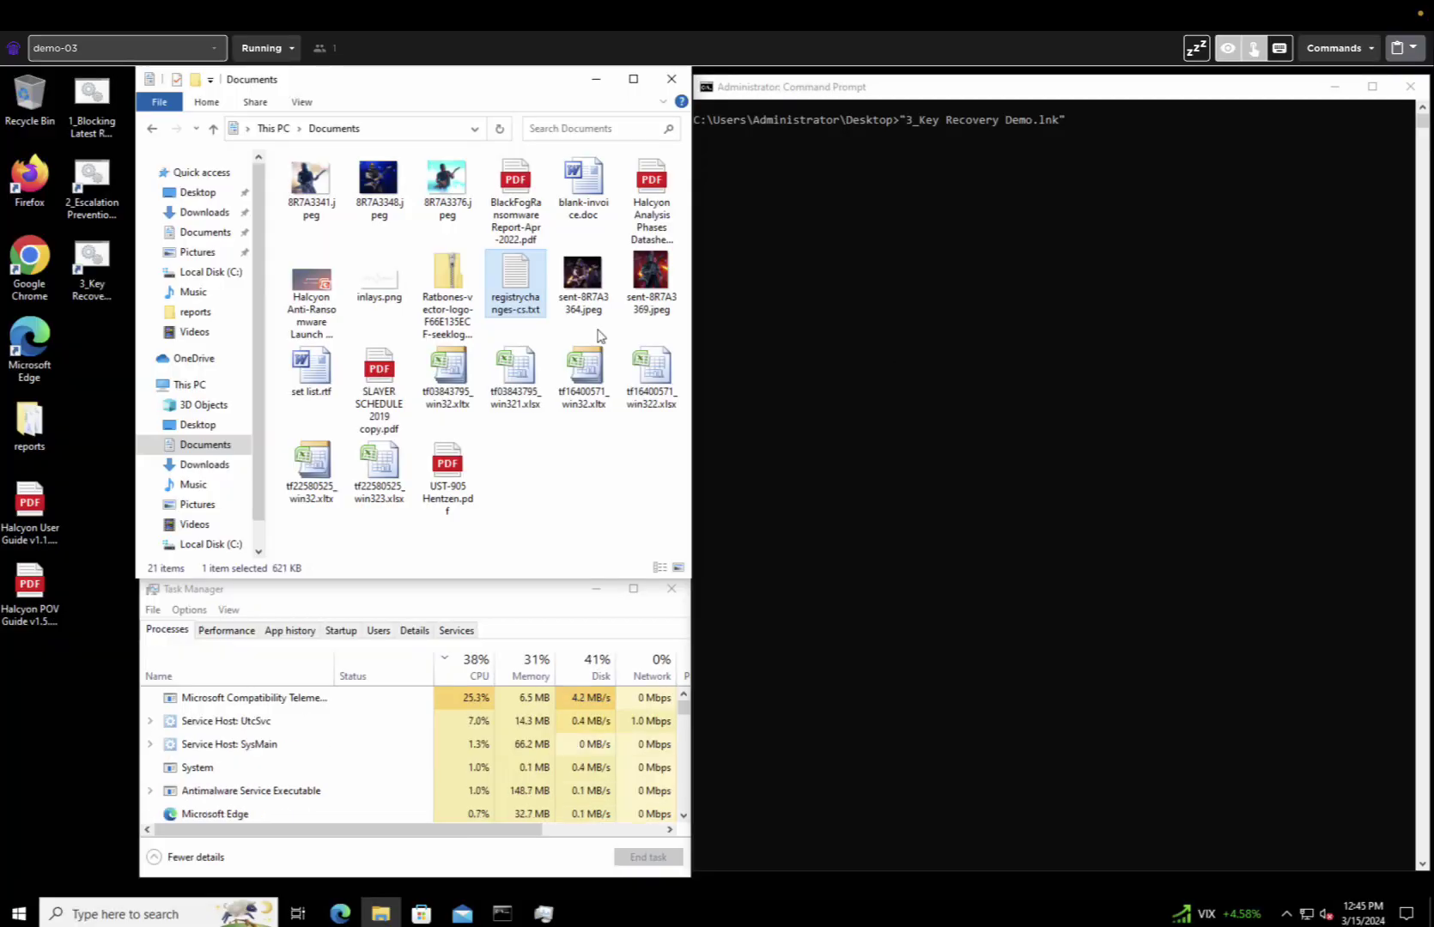
- Confirm registrychanges-cs.txt and UST-905 Hentzen.pdf open readably, then close Notepad and Edge
double_click(518, 276)
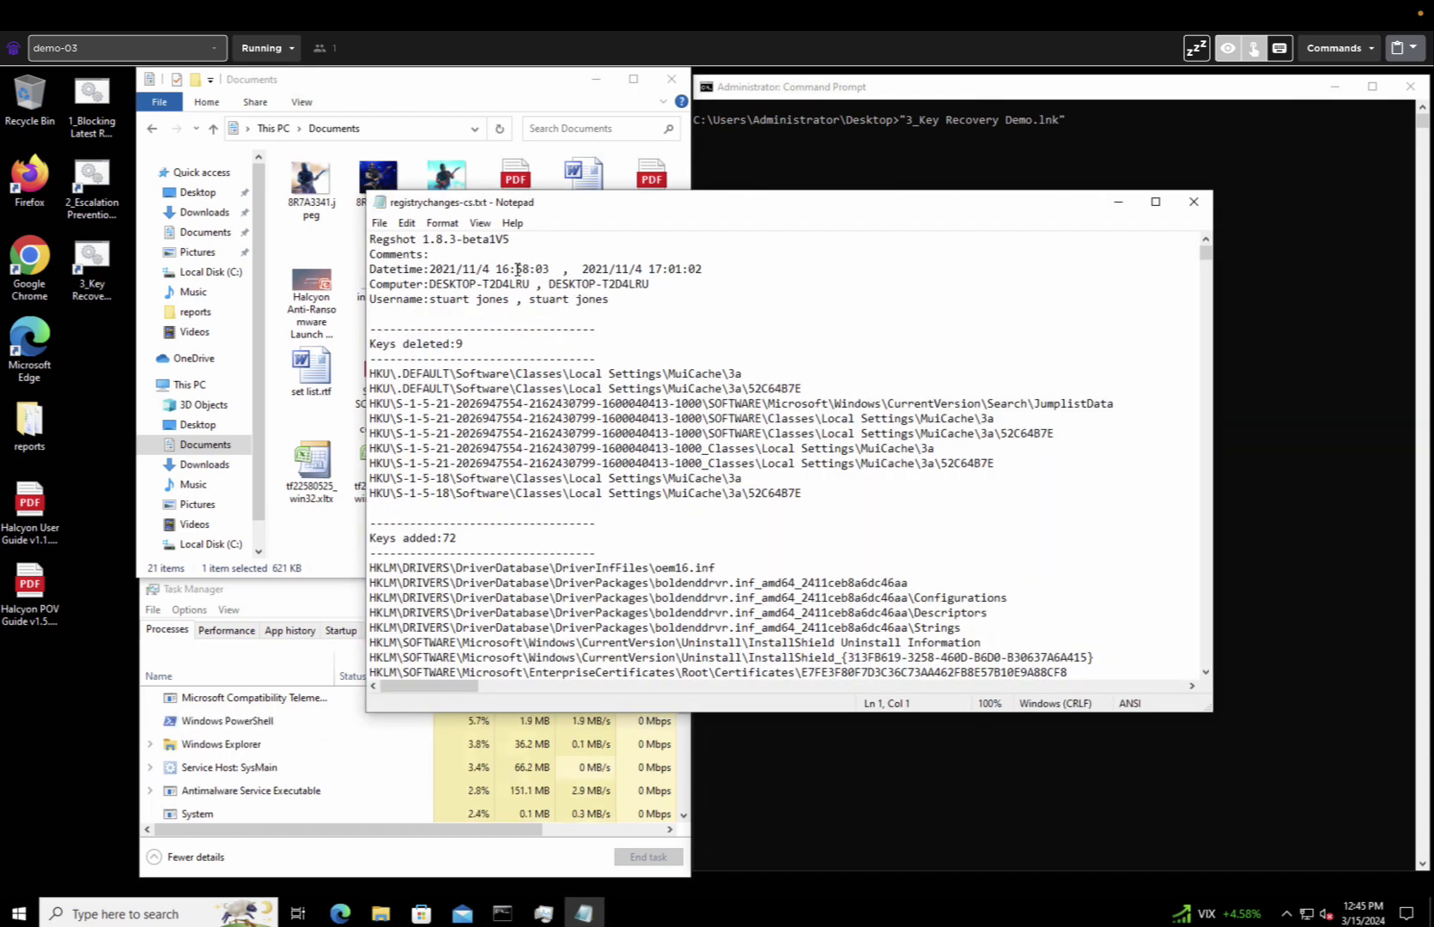
left_click(1192, 204)
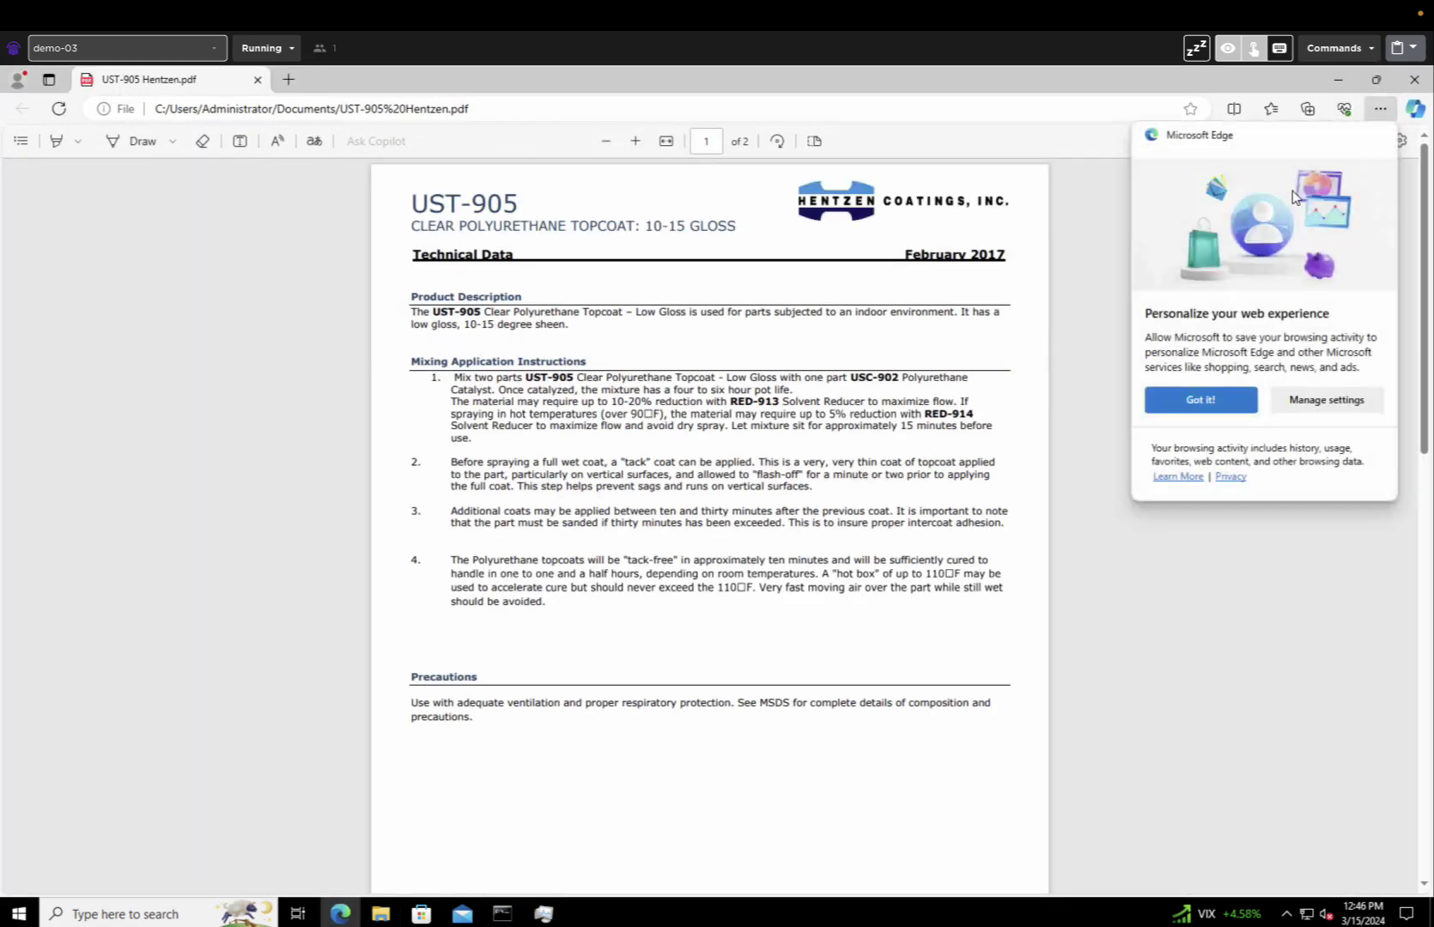
left_click(1416, 85)
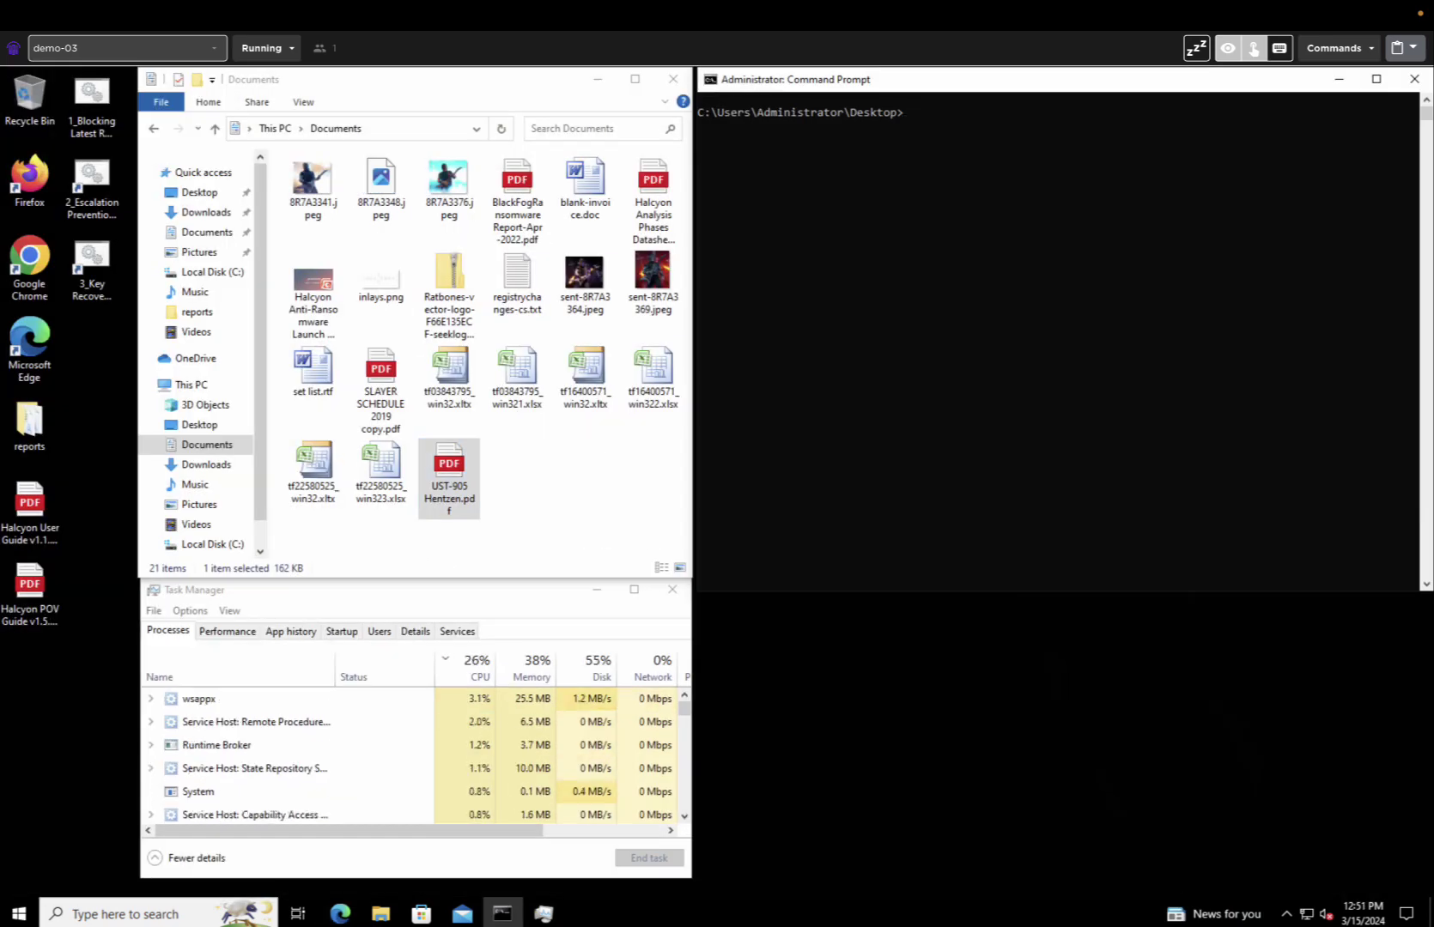
- Launch 3_Key Recovery Demo.lnk so the Documents files are encrypted to .encrypted
type("3")
key("Tab")
key("Return")
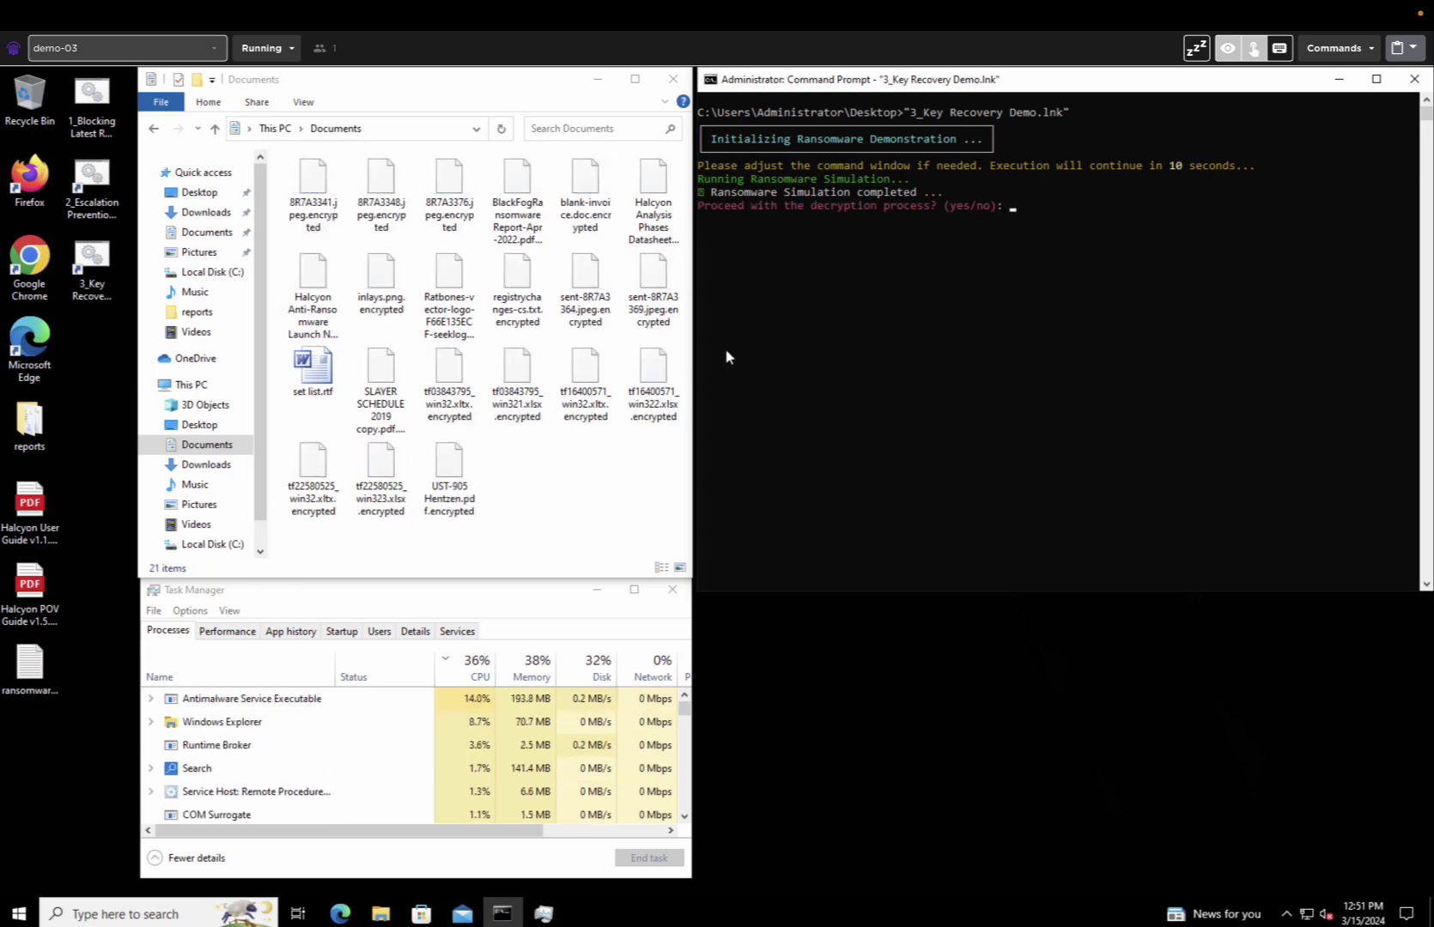
double_click(519, 275)
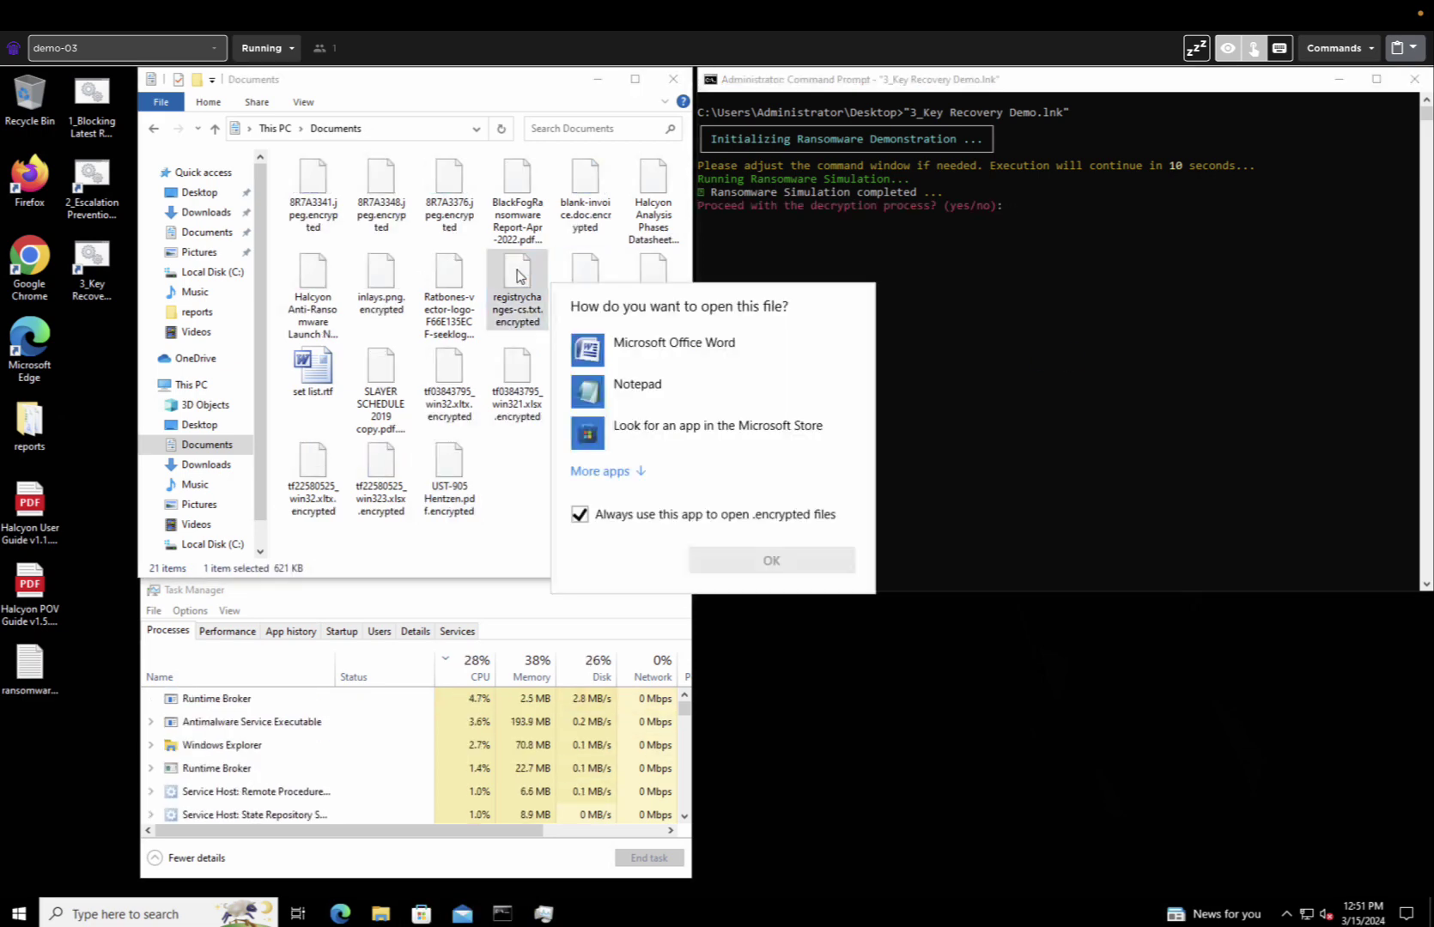
left_click(582, 515)
left_click(610, 391)
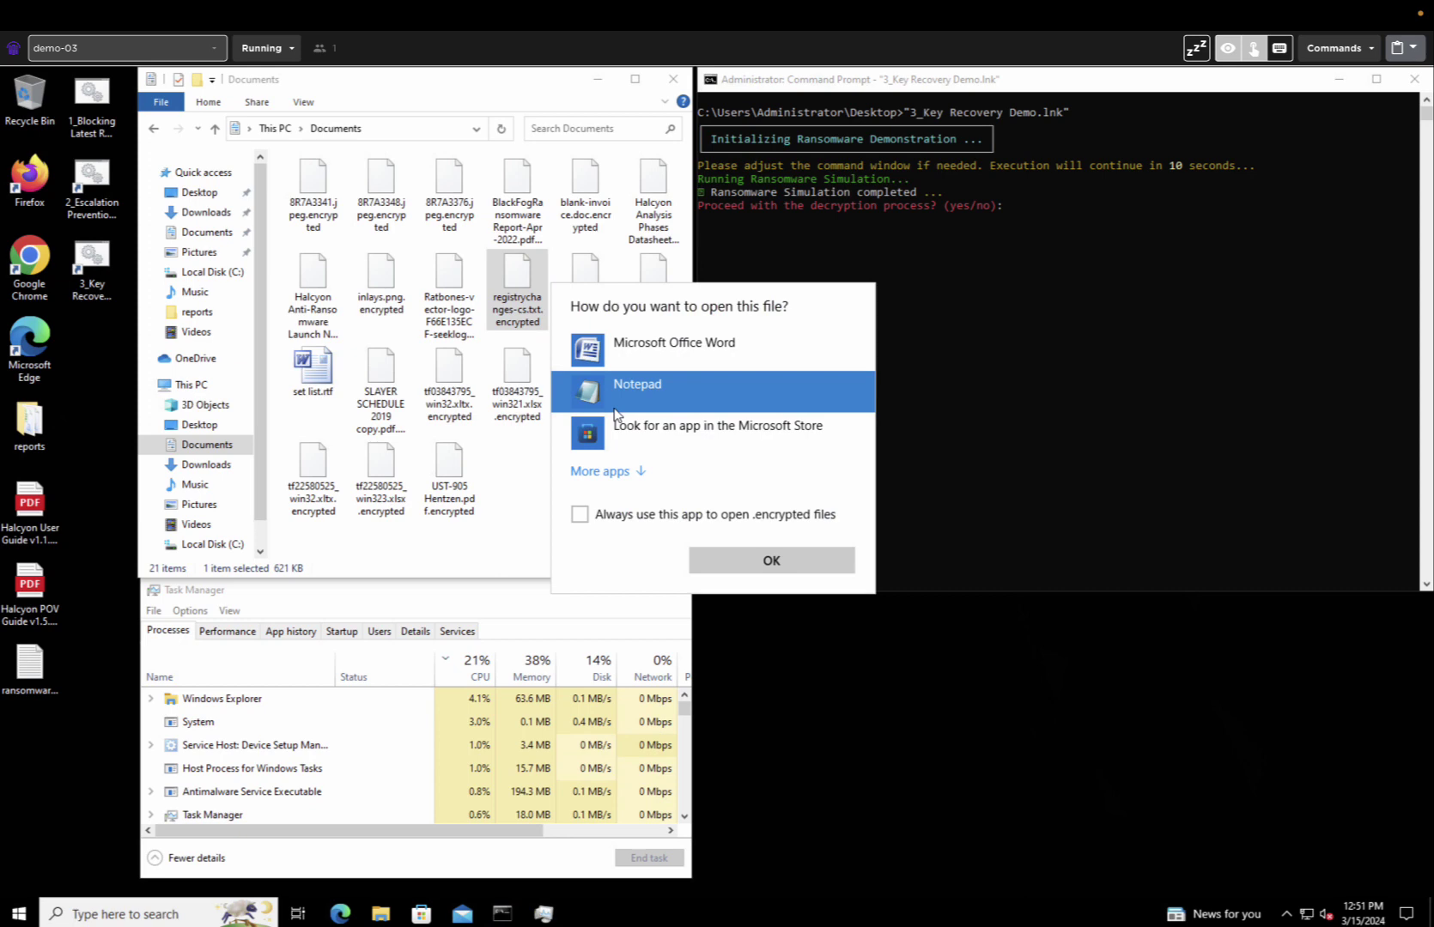
left_click(784, 560)
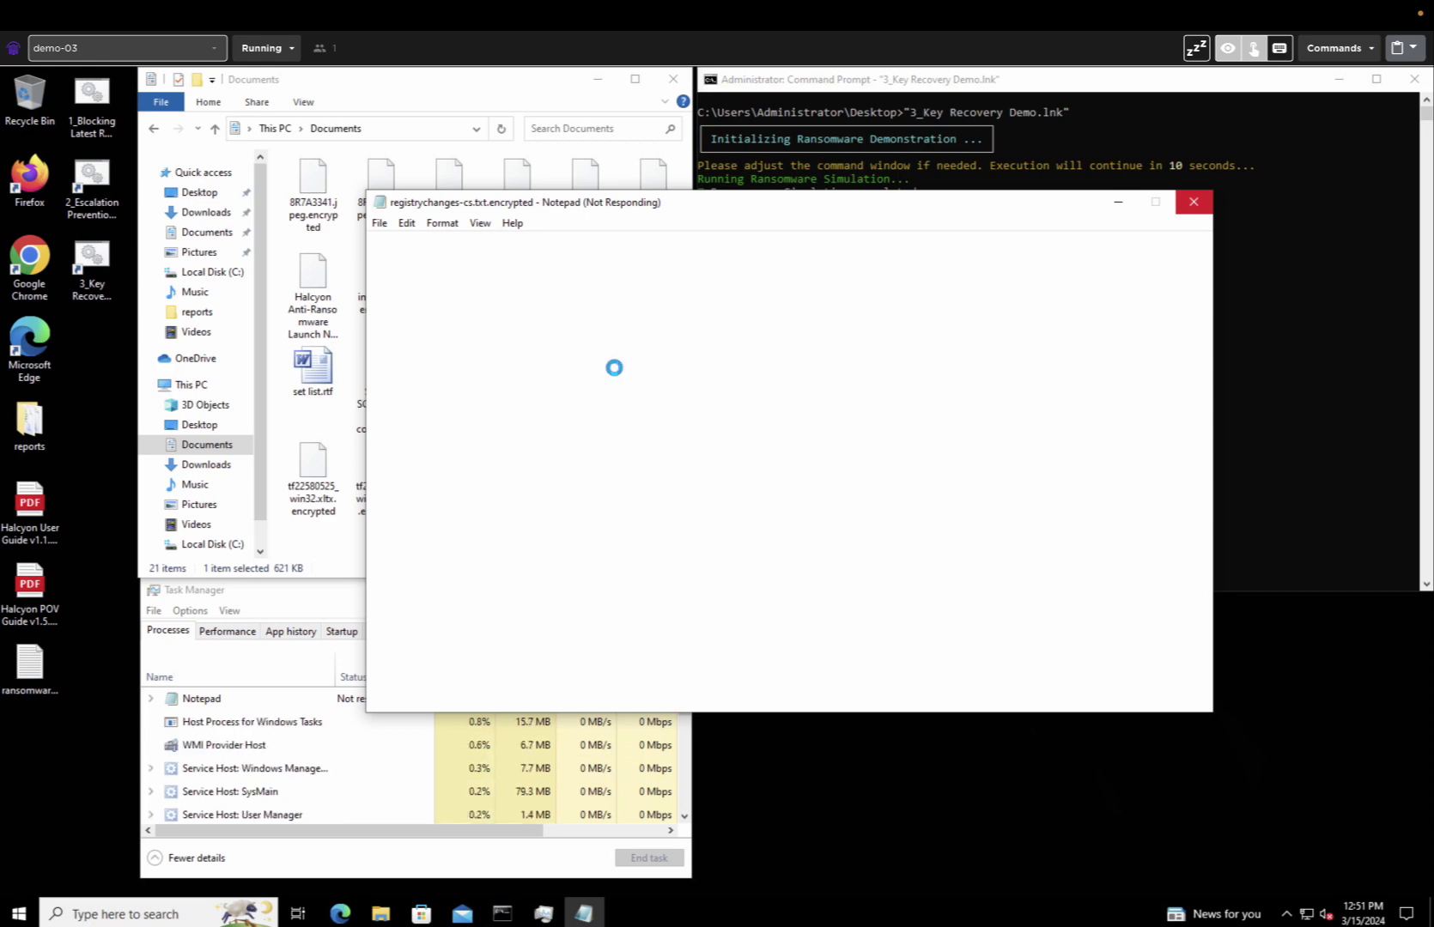
left_click(1200, 204)
double_click(458, 471)
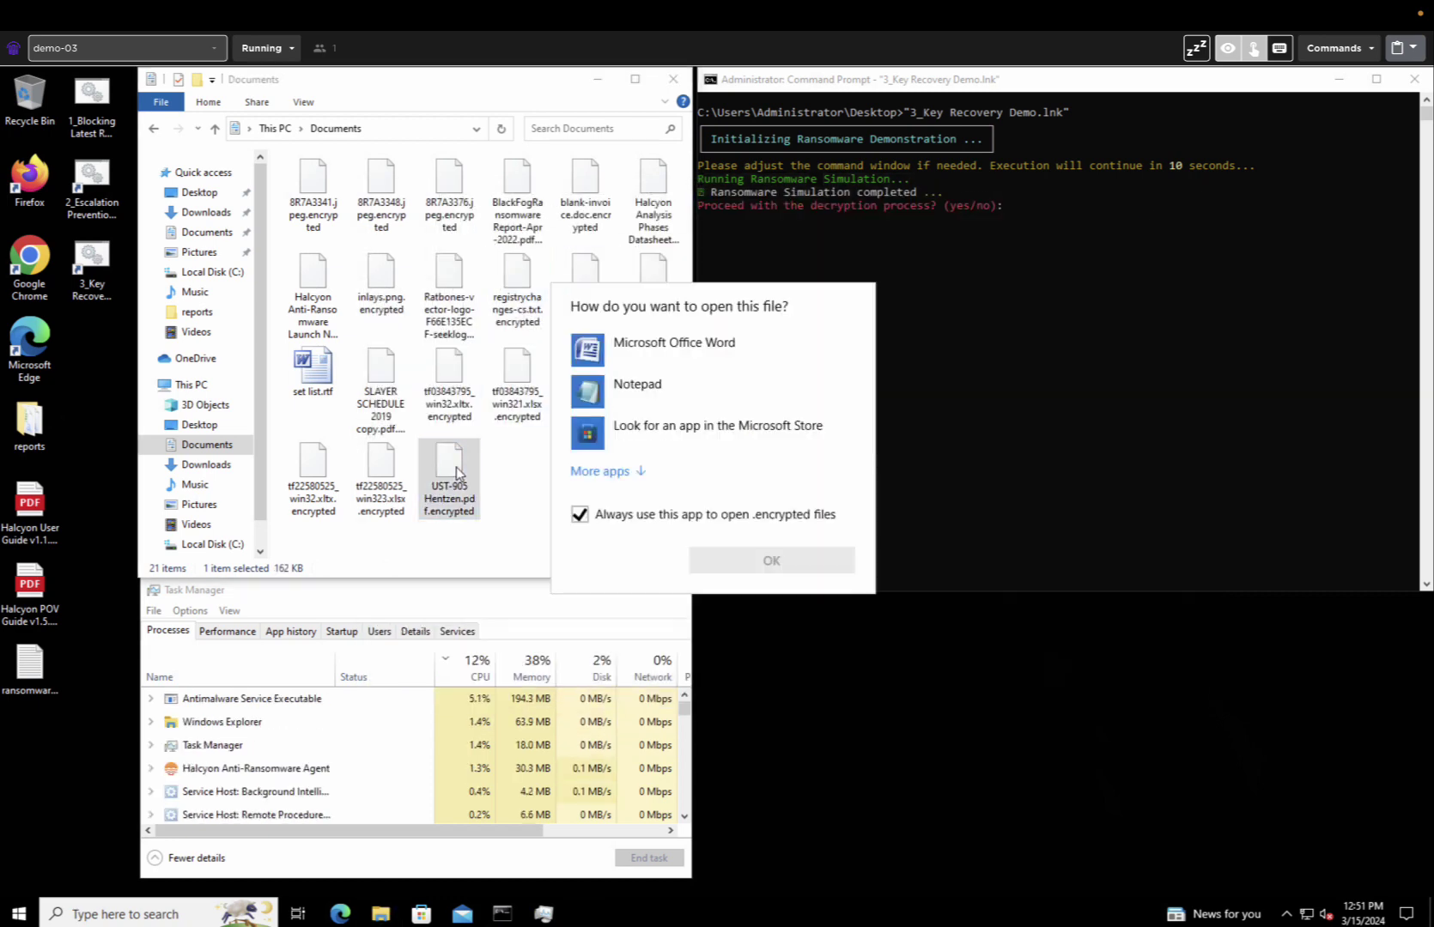
left_click(579, 514)
double_click(587, 388)
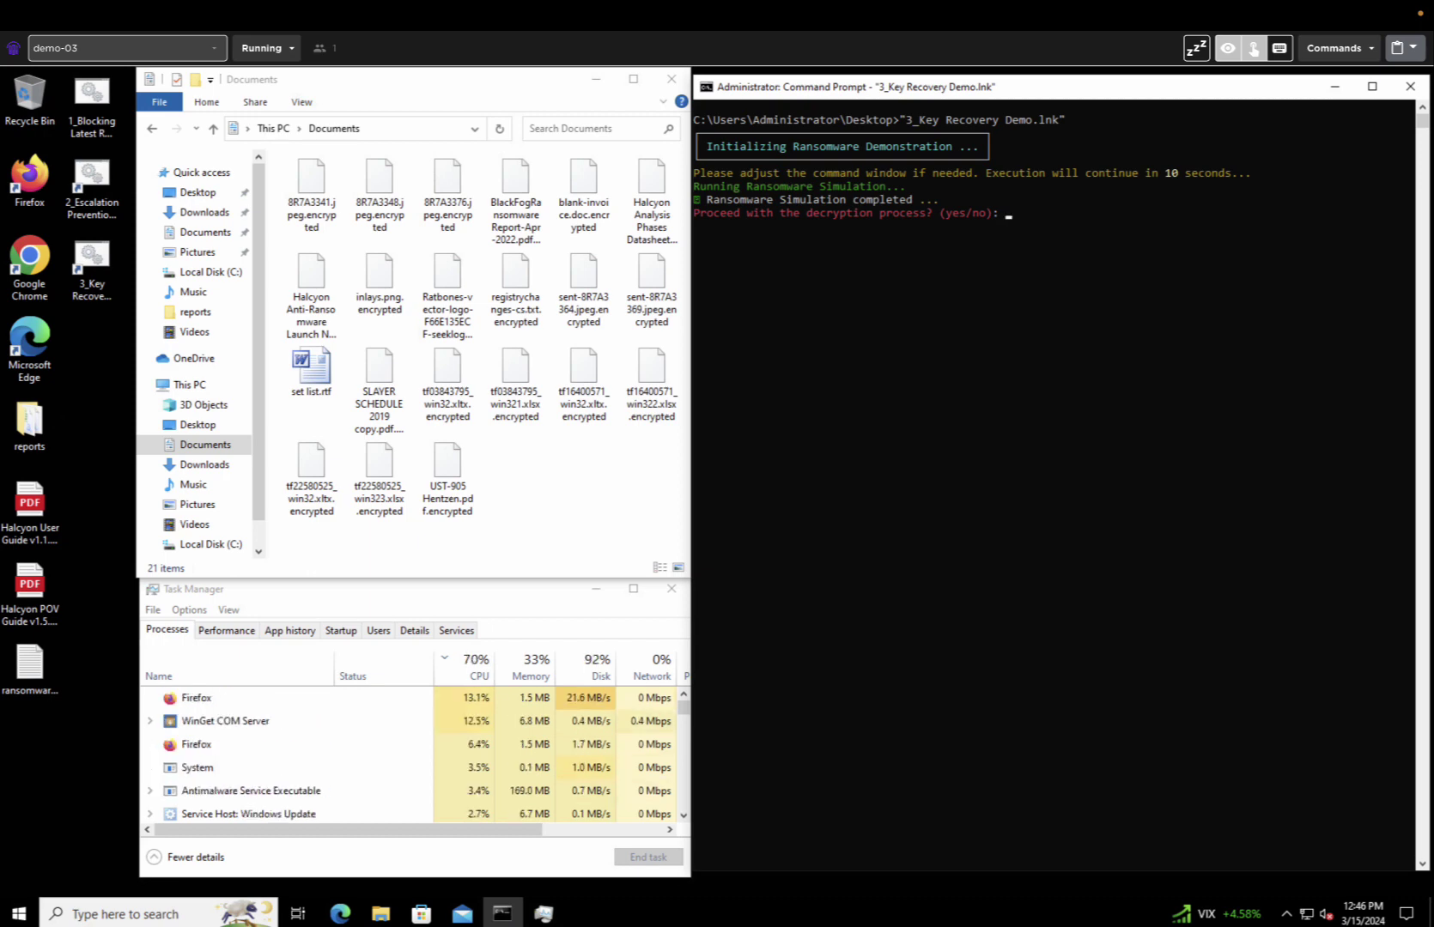
- Answer yes to decrypt the Documents files, then dismiss the pause after decryption completes
type("yes")
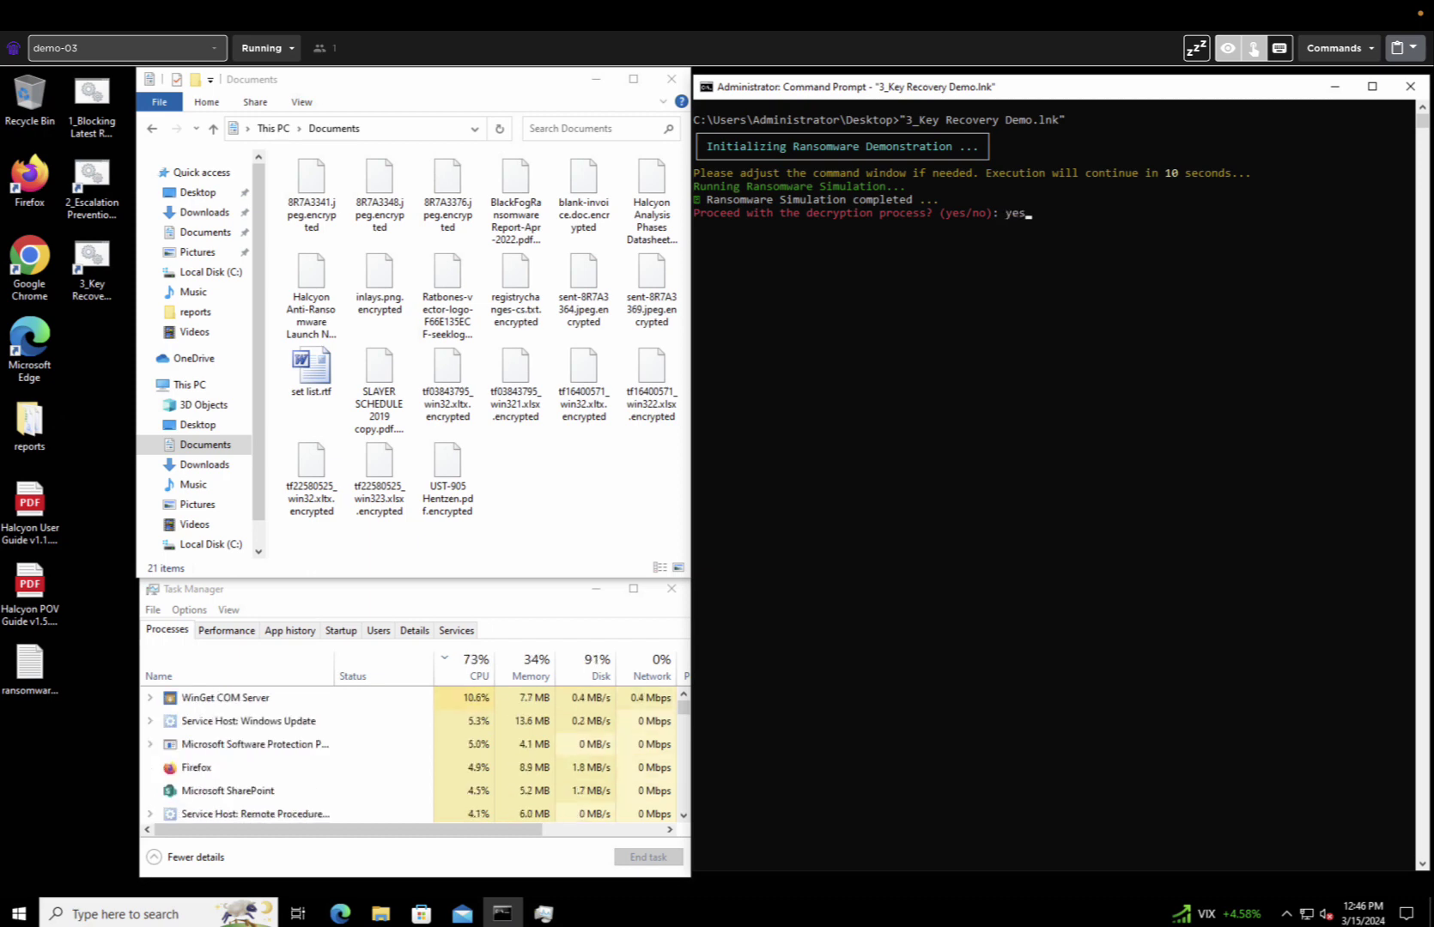
key("Return")
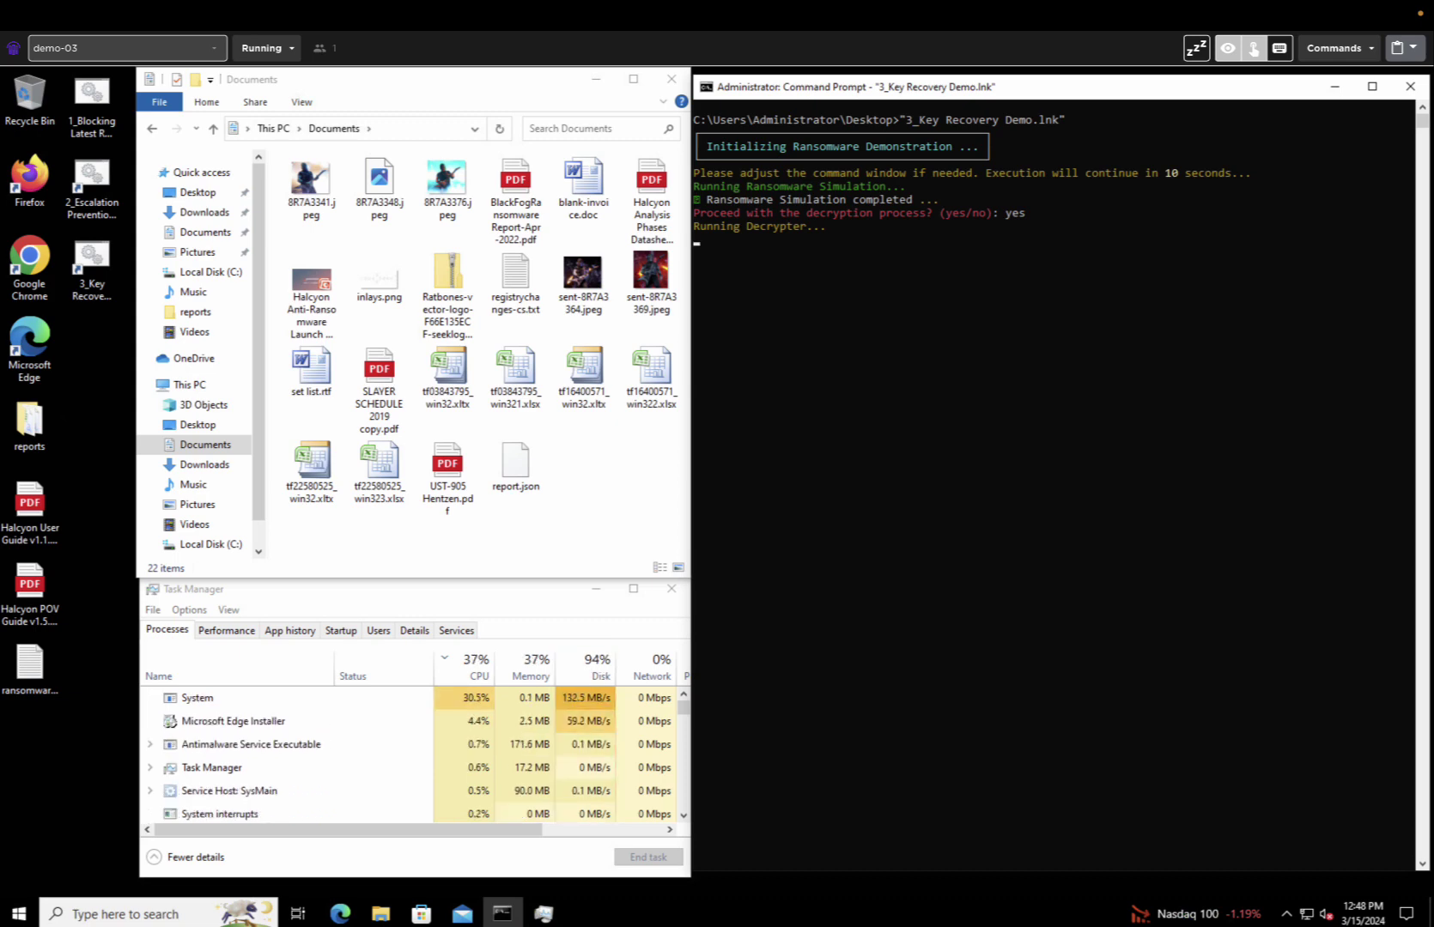
key("Return")
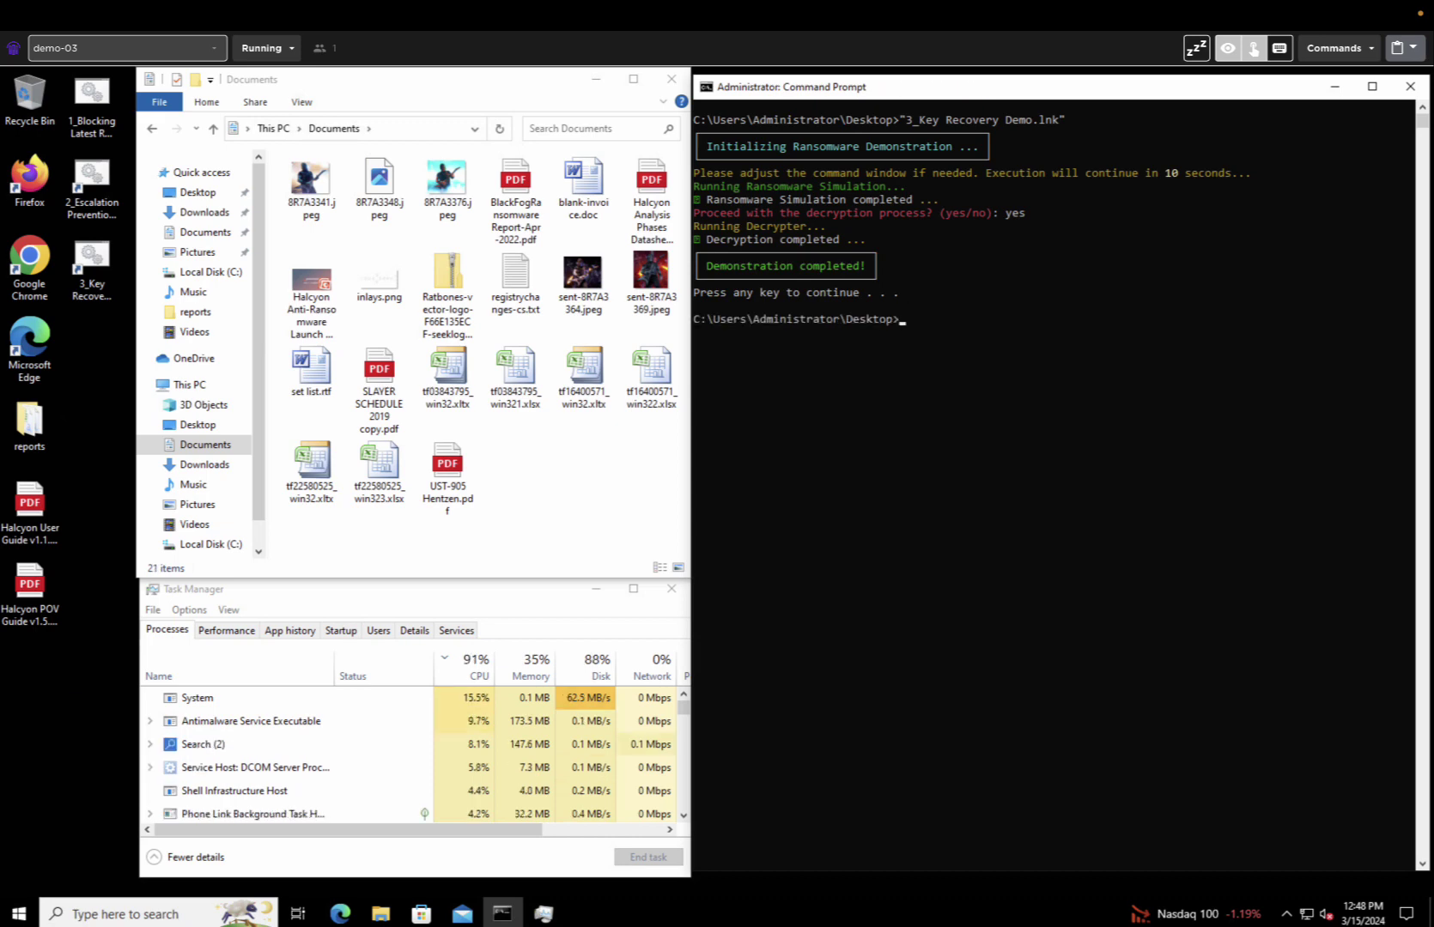
- Check the decrypted registrychanges-cs.txt and UST-905 Hentzen.pdf display normally, close them, and end the console pause
double_click(515, 320)
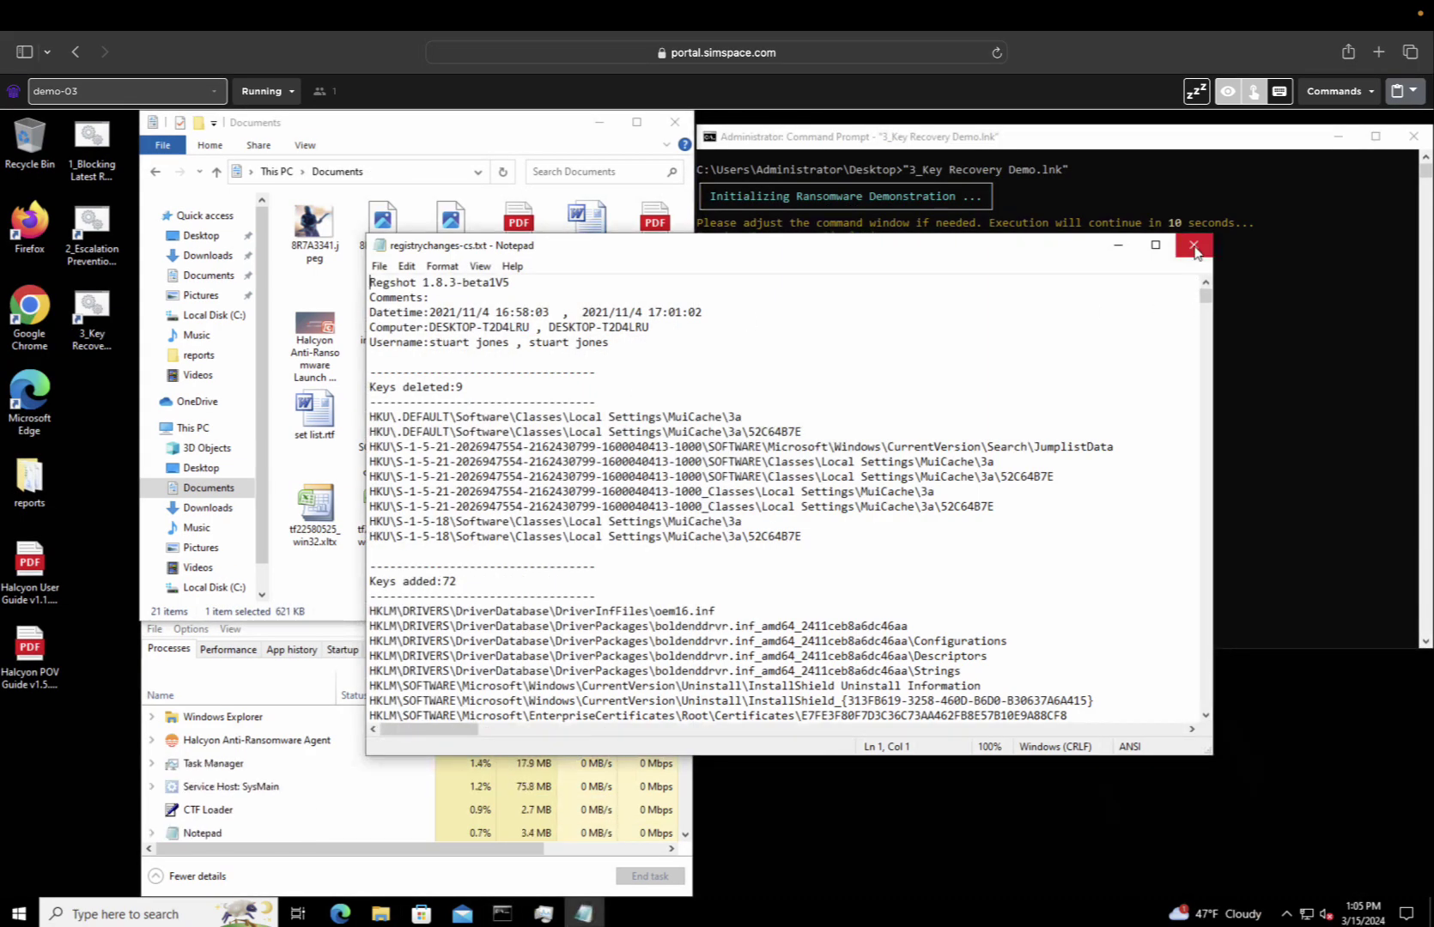
left_click(1193, 244)
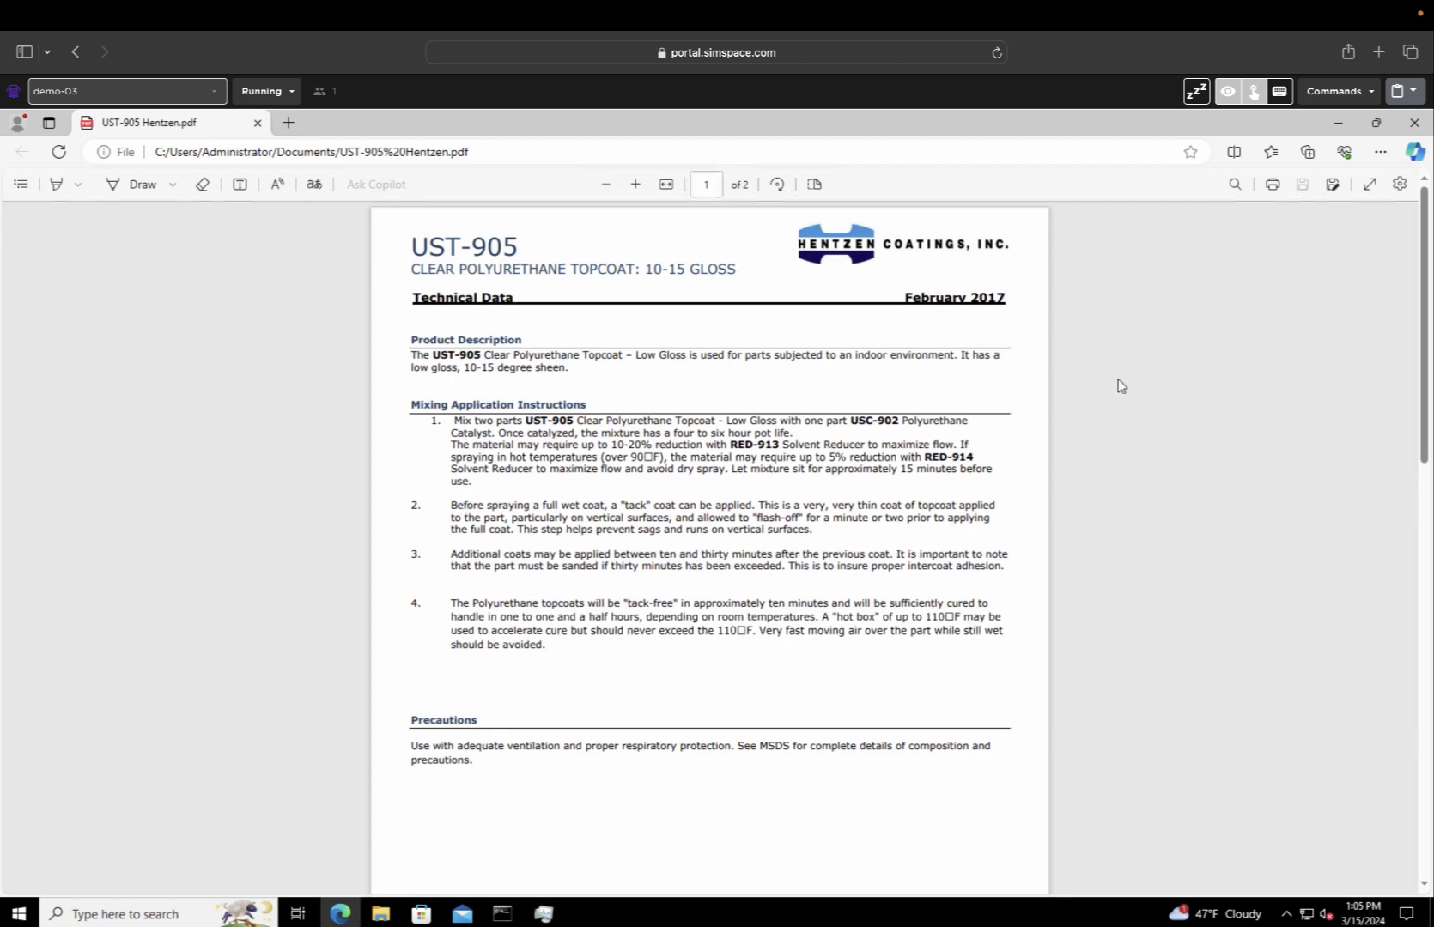
left_click(1414, 122)
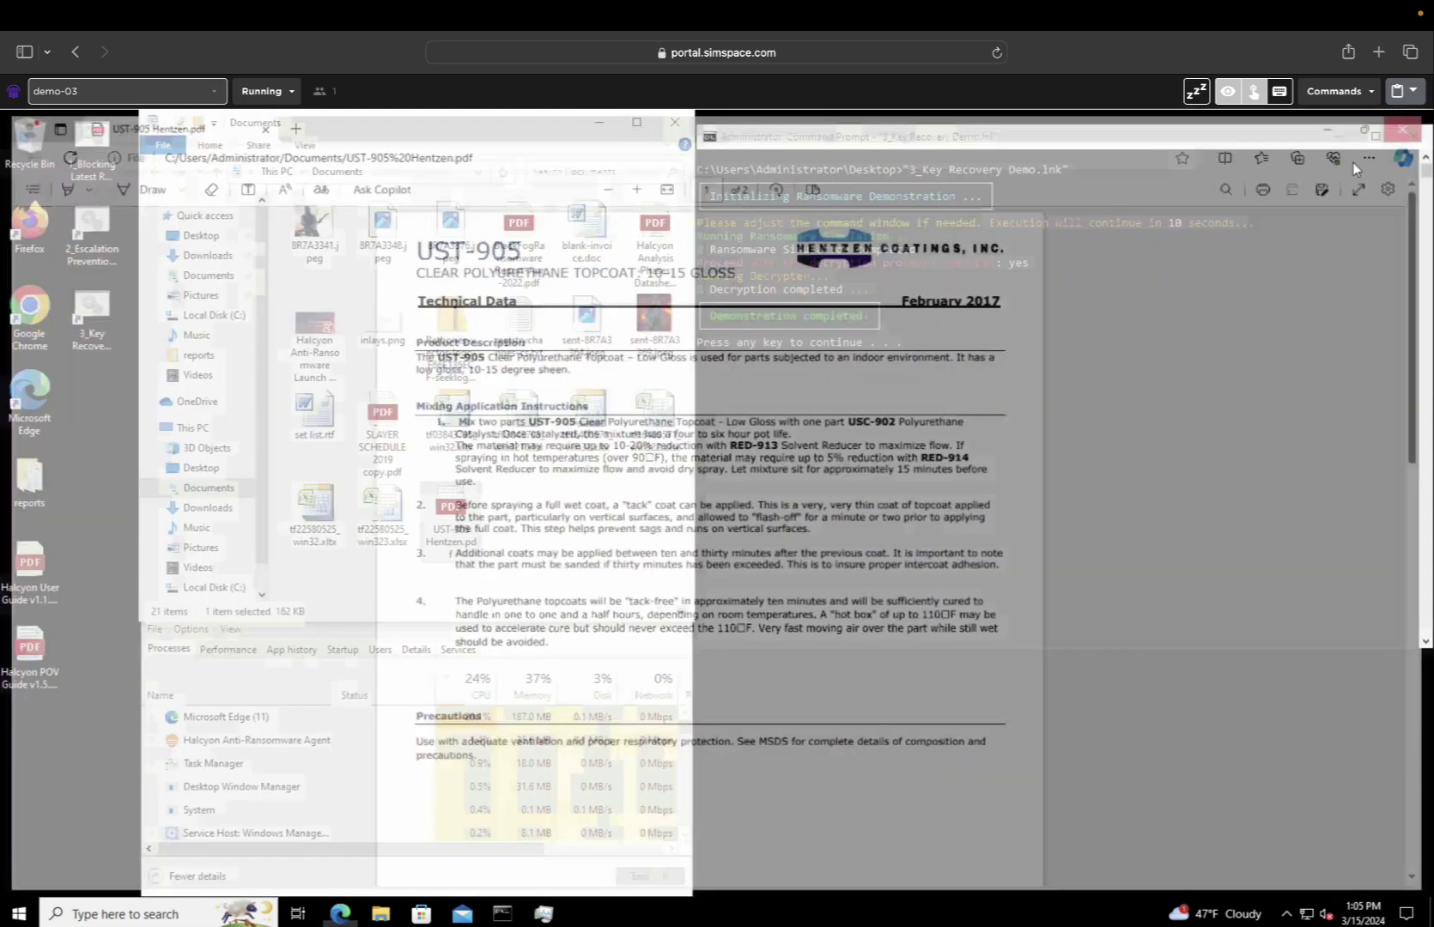
left_click(1191, 305)
key("Return")
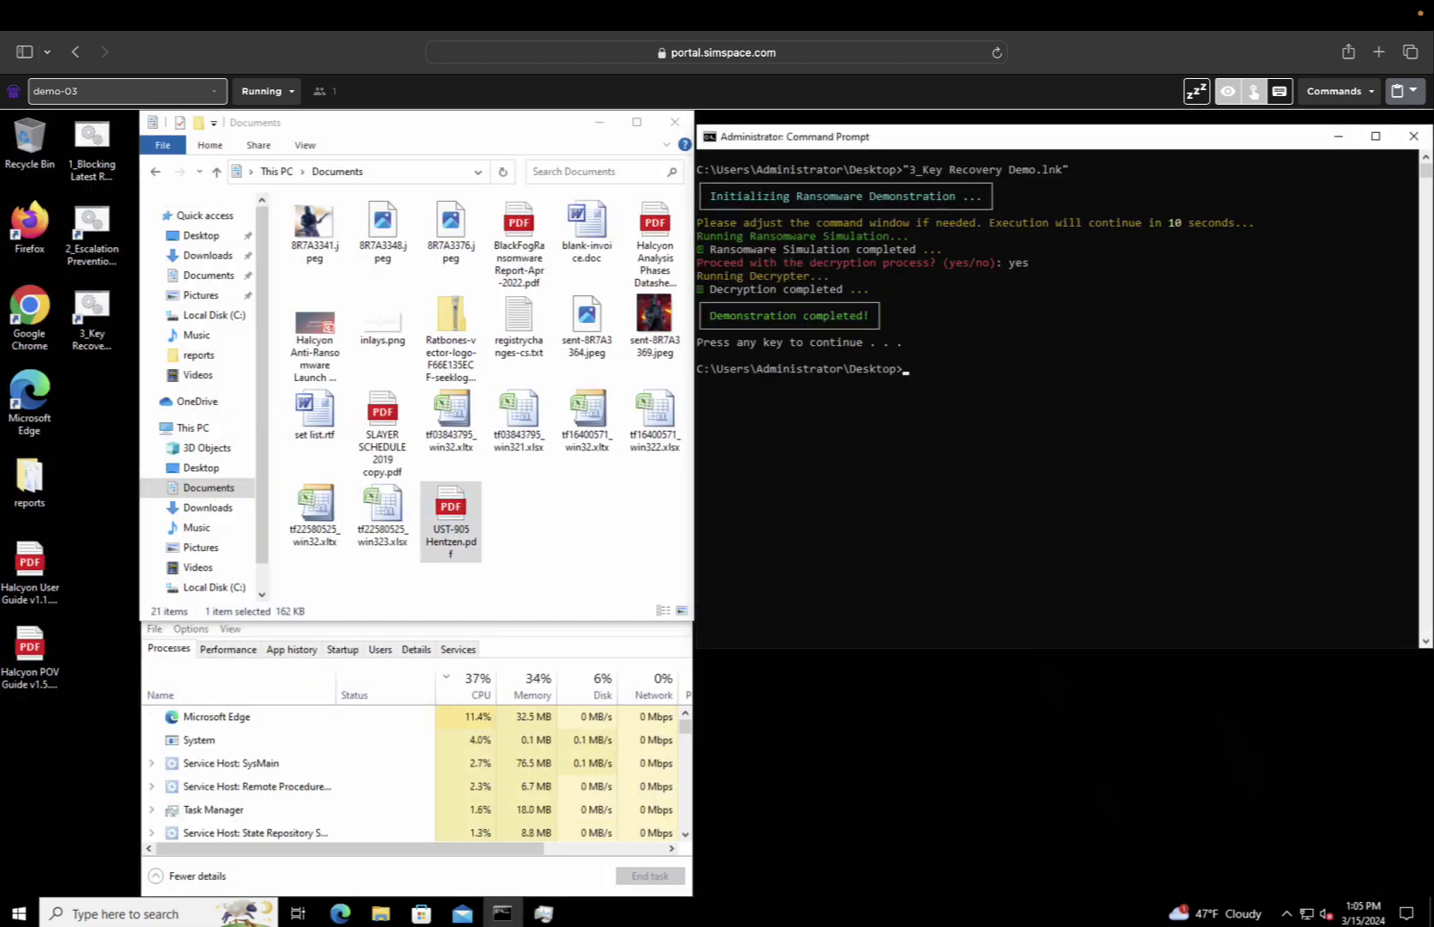